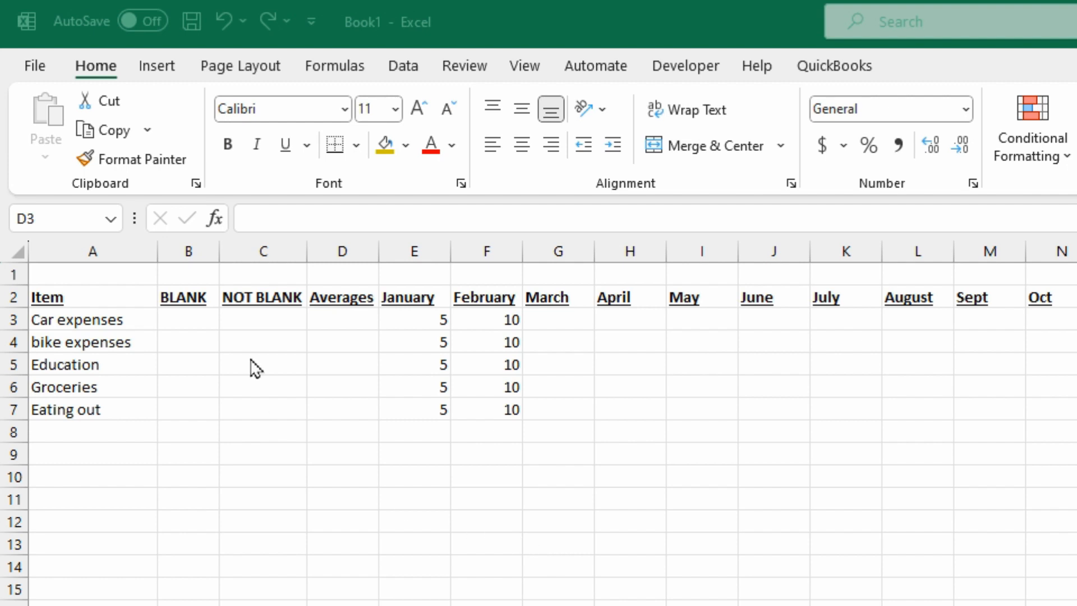
Step: Enter =AVERAGE(E3:P3) in the Car expenses Averages cell D3, giving 7.5
left_click(343, 317)
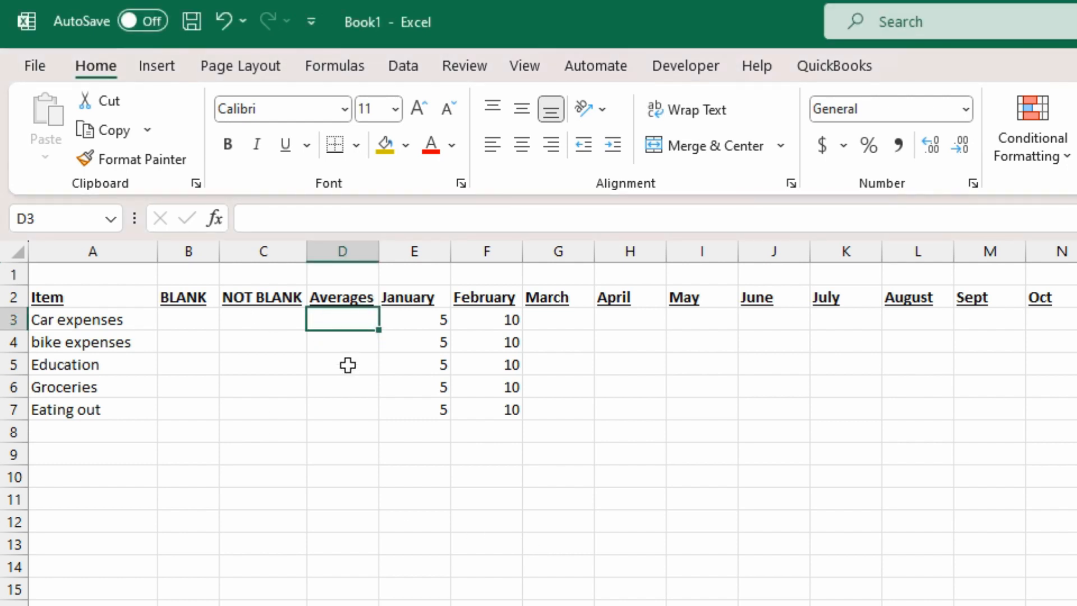
type("=")
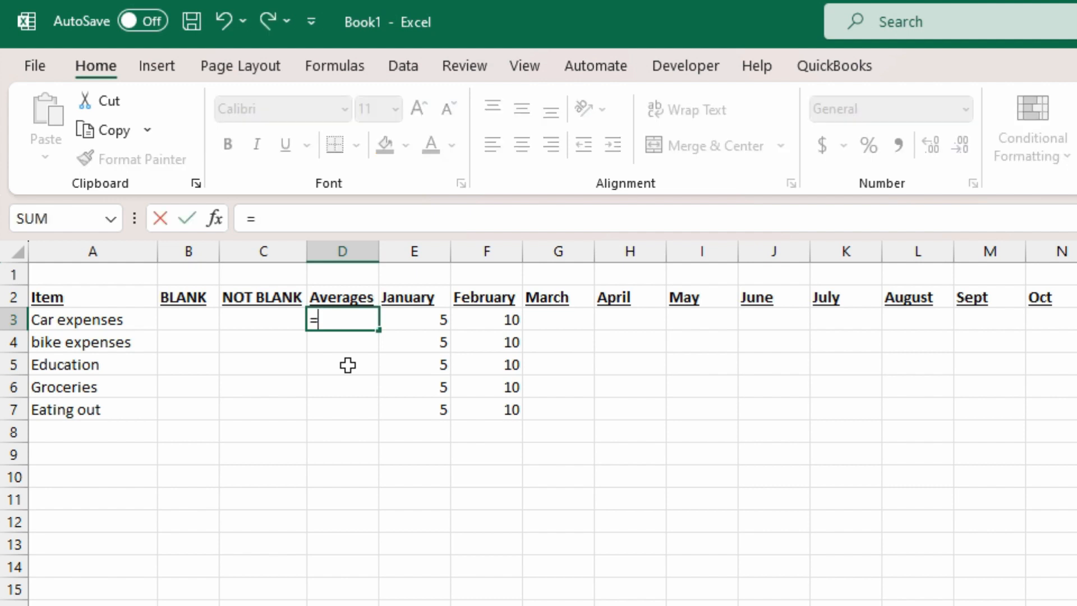
type("a")
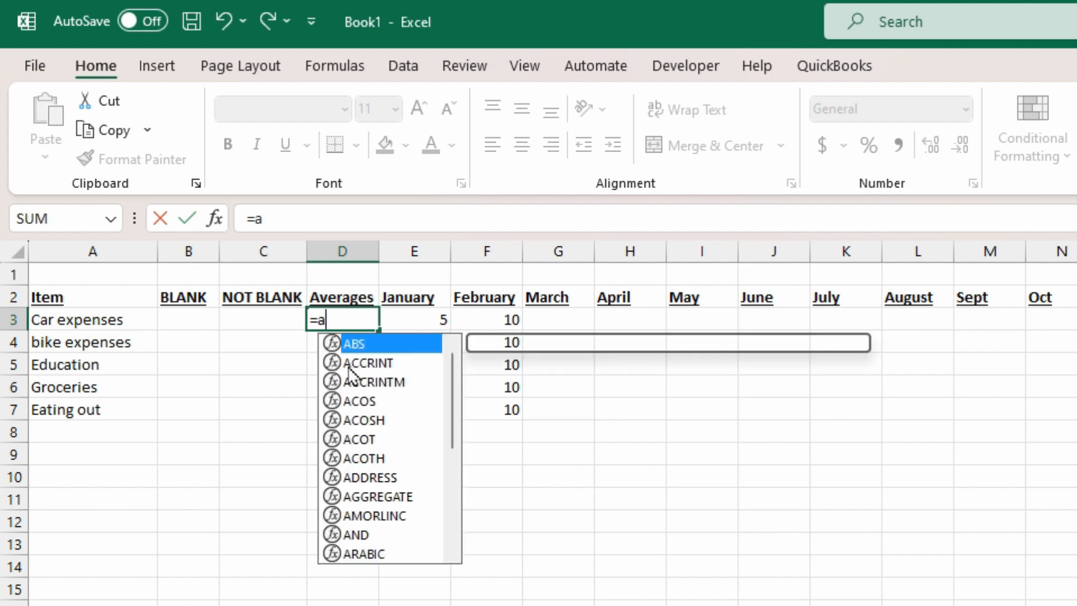
type("verage")
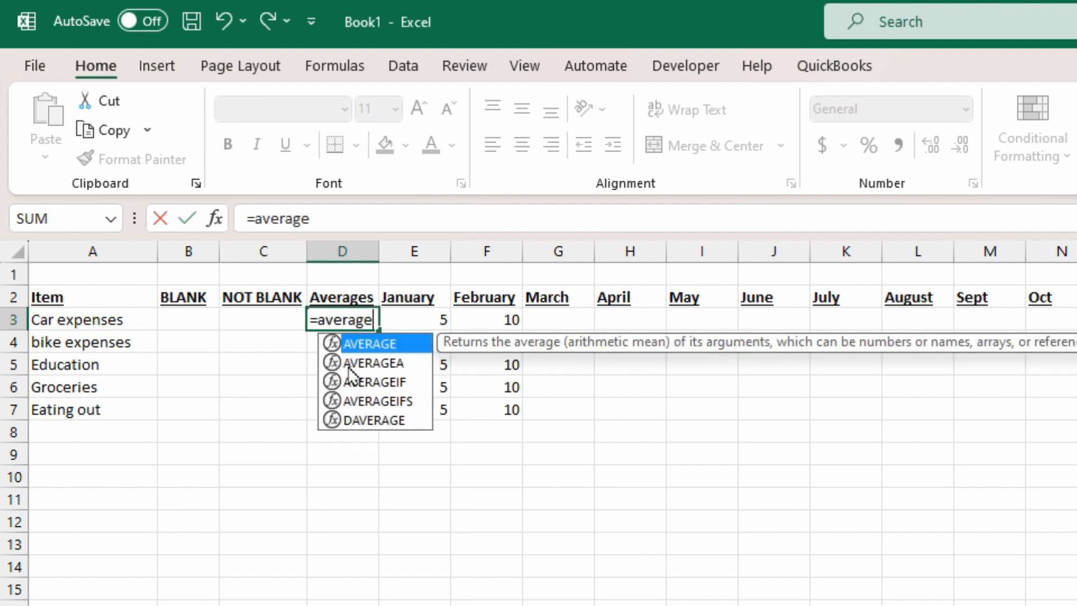
key("Tab")
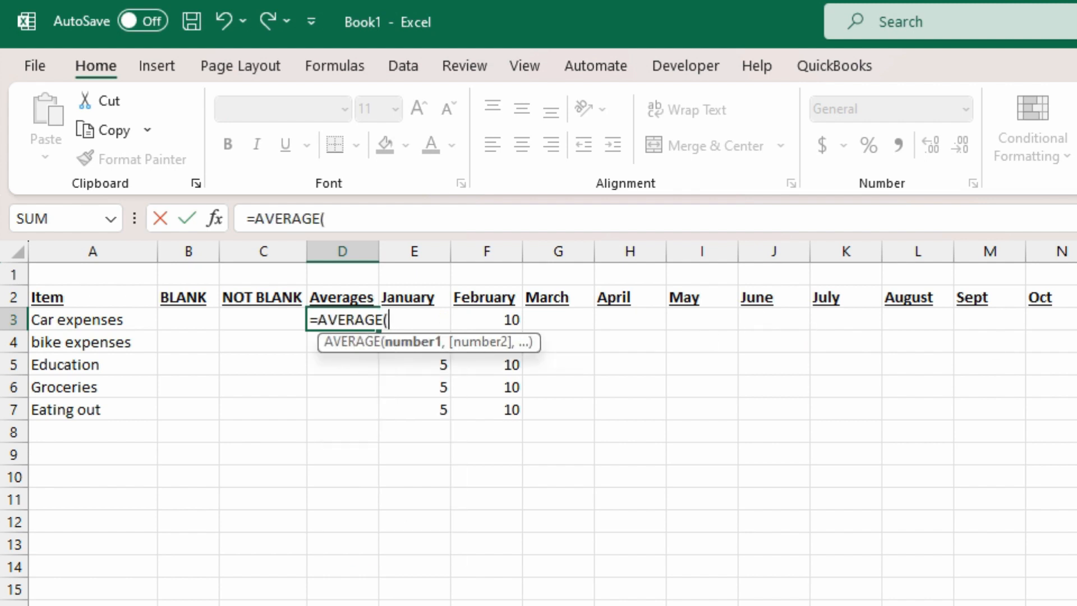
left_click_drag(1068, 320, 426, 329)
key("Return")
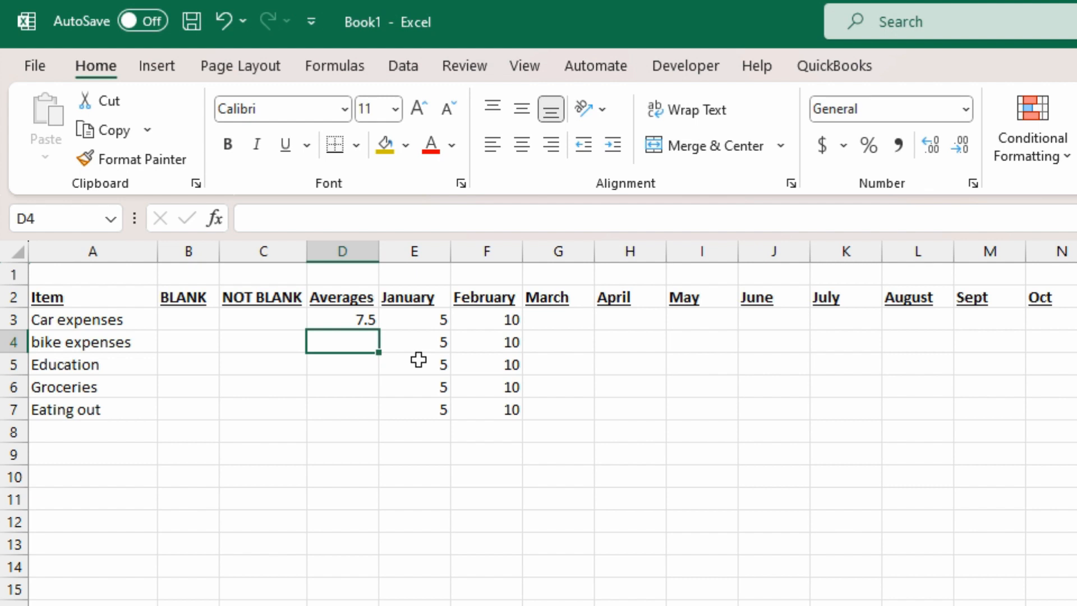
left_click(556, 323)
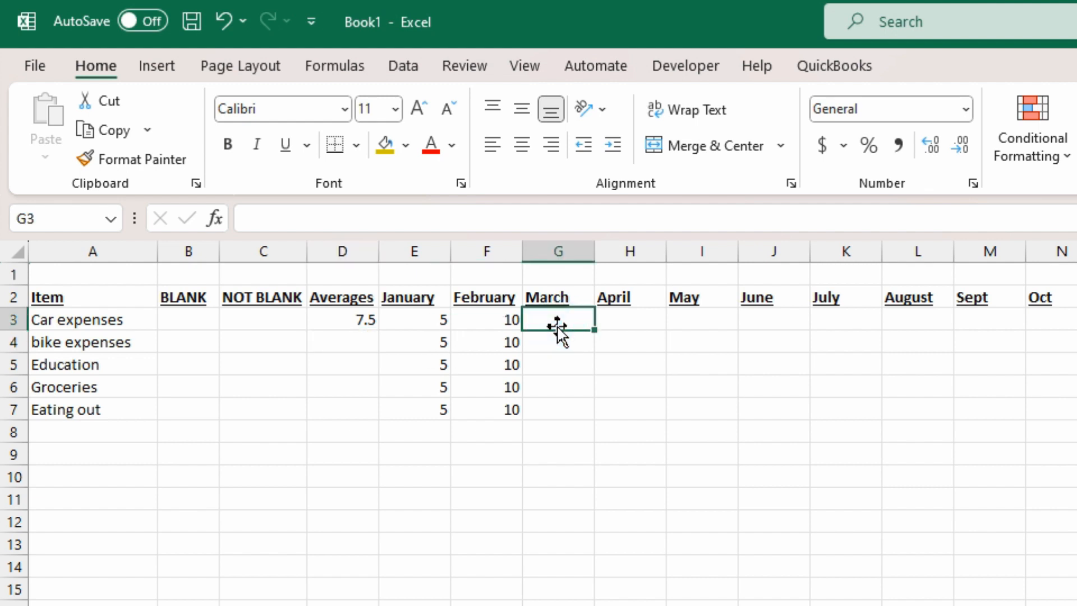
Step: Enter 100 for March in Car expenses and check the average rises to 38.33333
type("100")
key("Return")
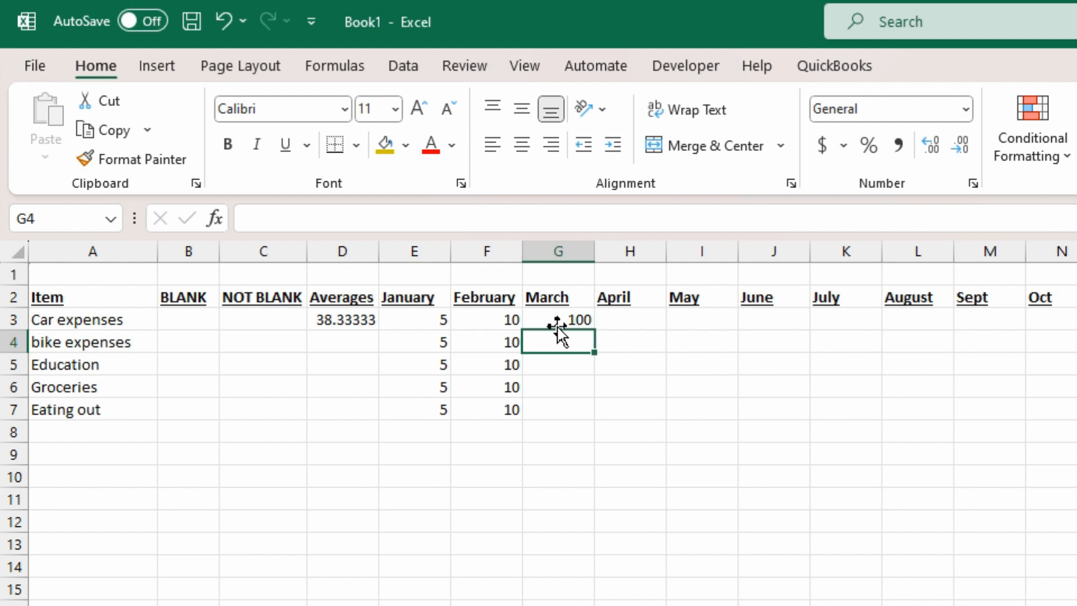
key("Up")
key("Left")
key("Left")
key("Right")
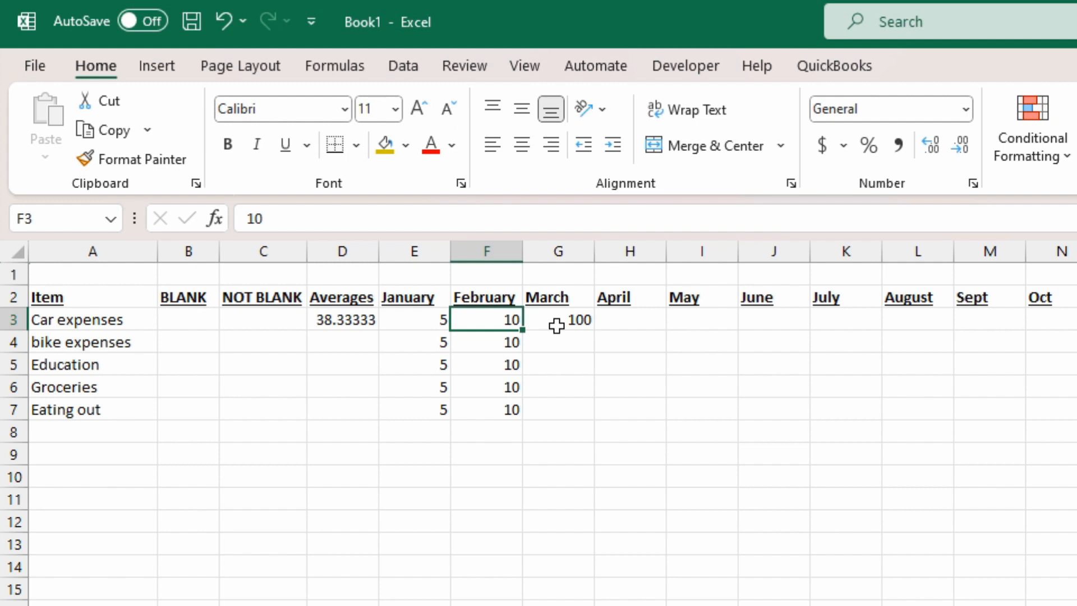
key("Right")
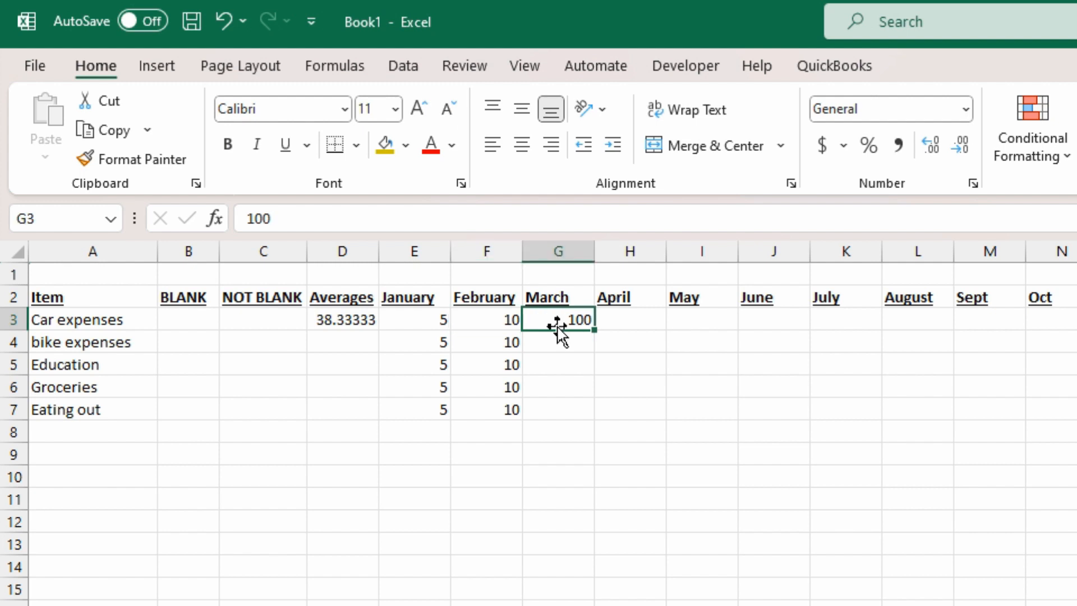
key("Left")
key("Left")
key("Left")
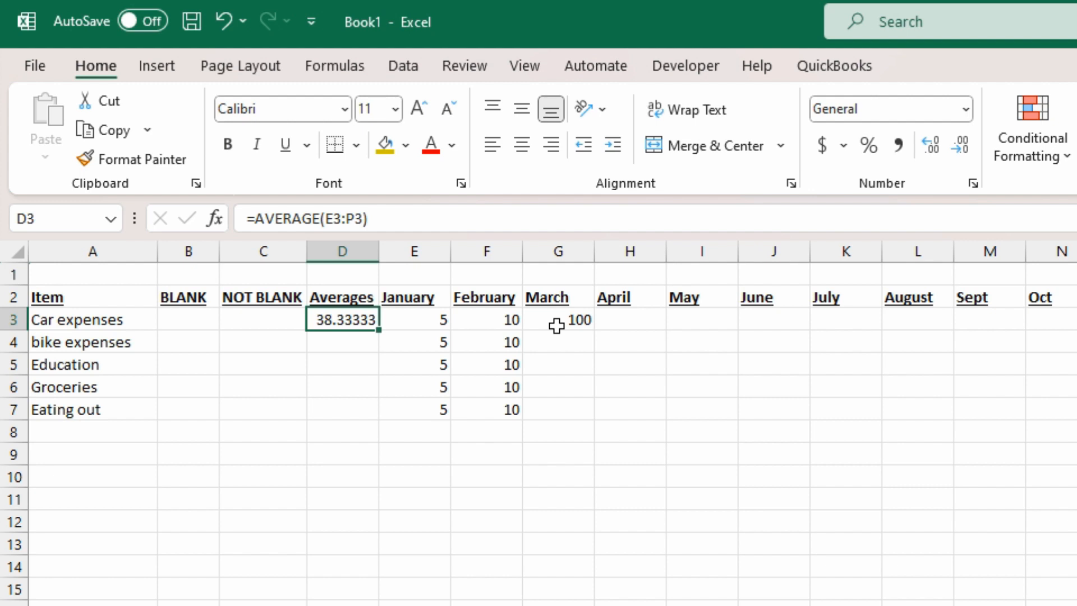
Step: Move to the BLANK cell B3 for Car expenses
key("Down")
key("Left")
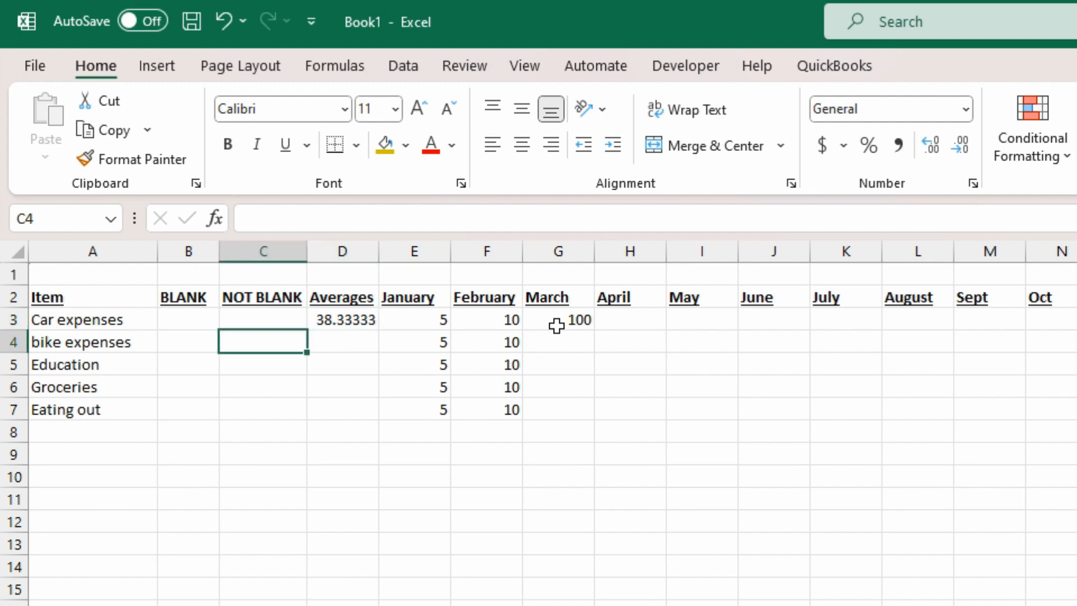
key("Up")
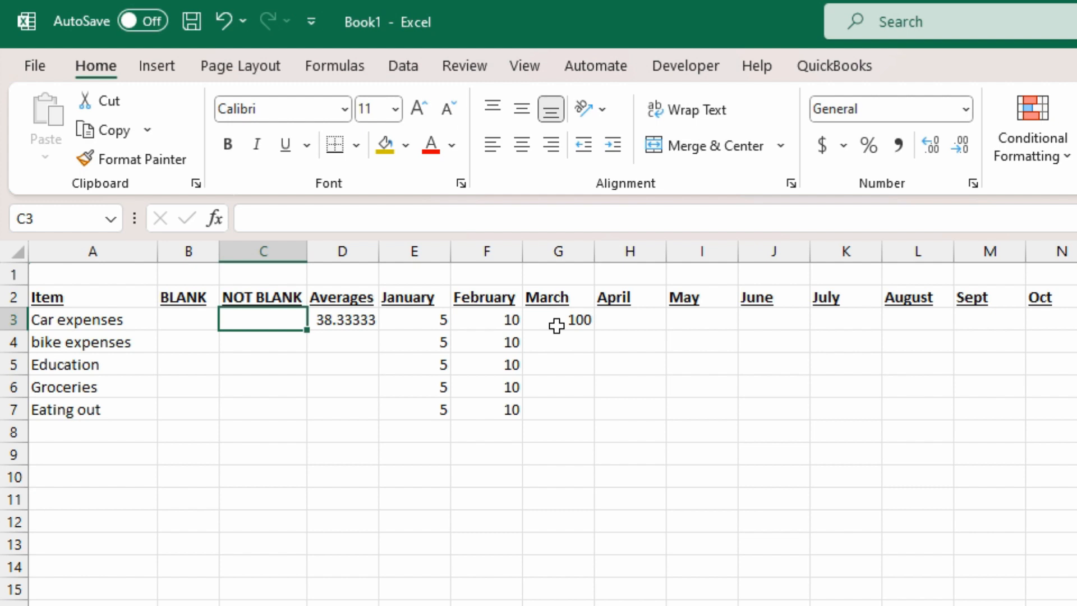
key("Left")
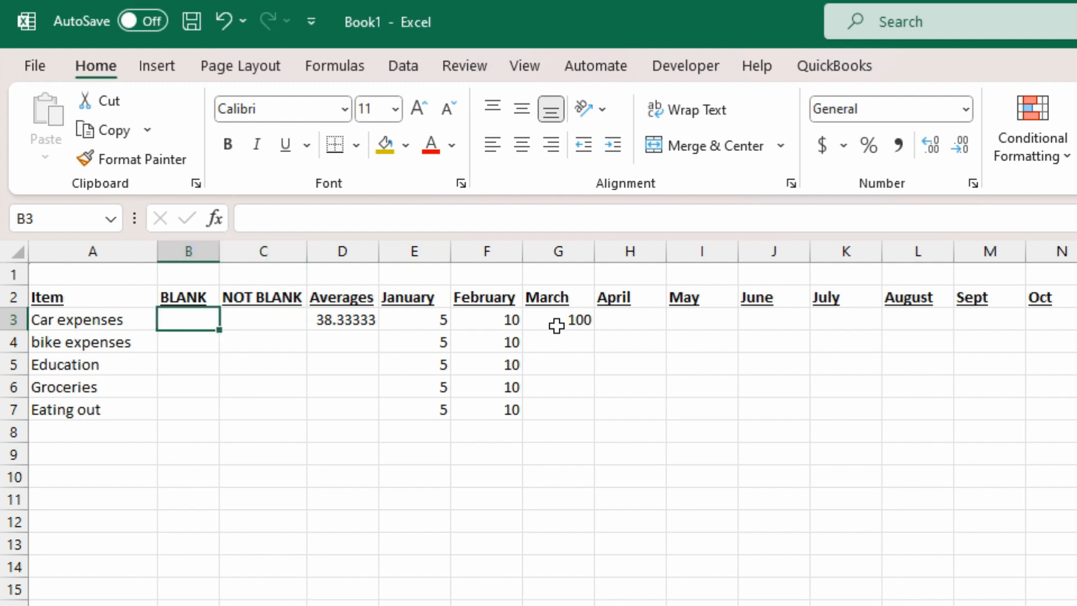
Step: Enter =COUNTBLANK(E3:P3) in B3 so Car expenses shows 9 blank months
type("=")
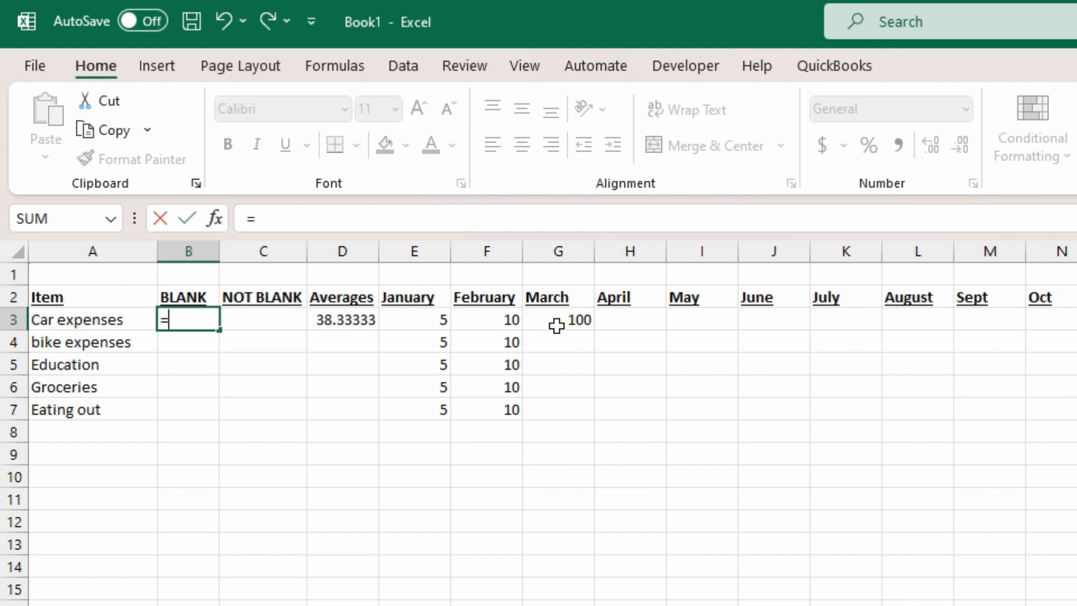
type("count")
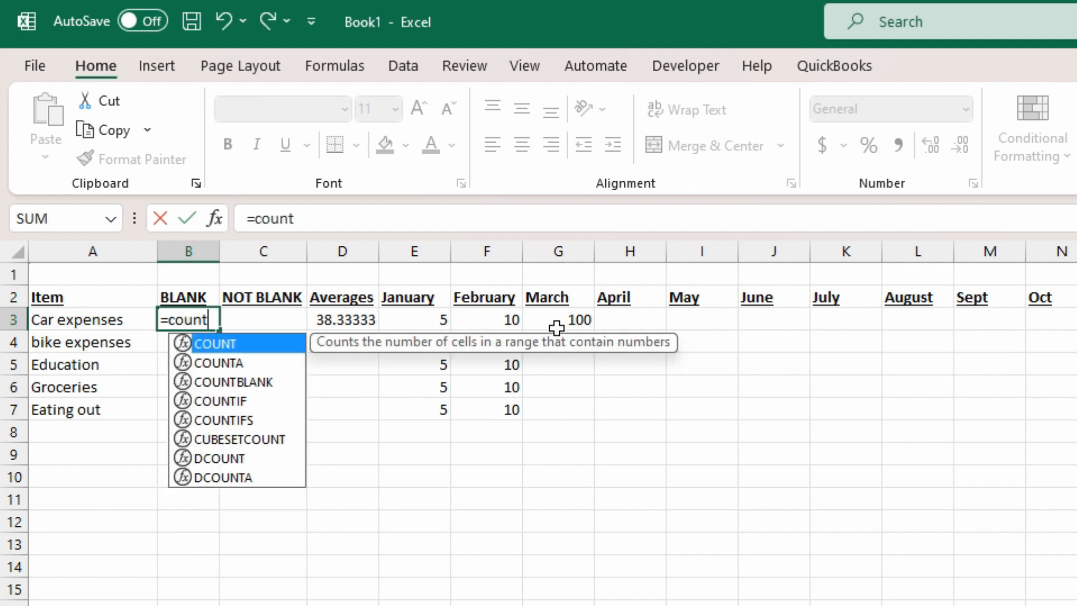
left_click(251, 386)
double_click(252, 385)
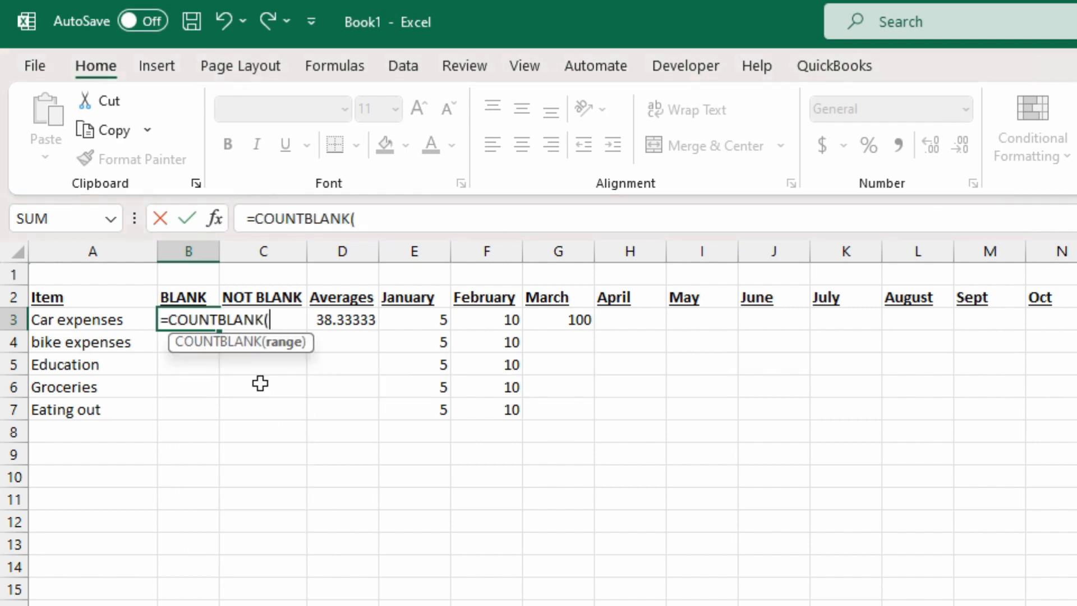
left_click_drag(418, 317, 1074, 320)
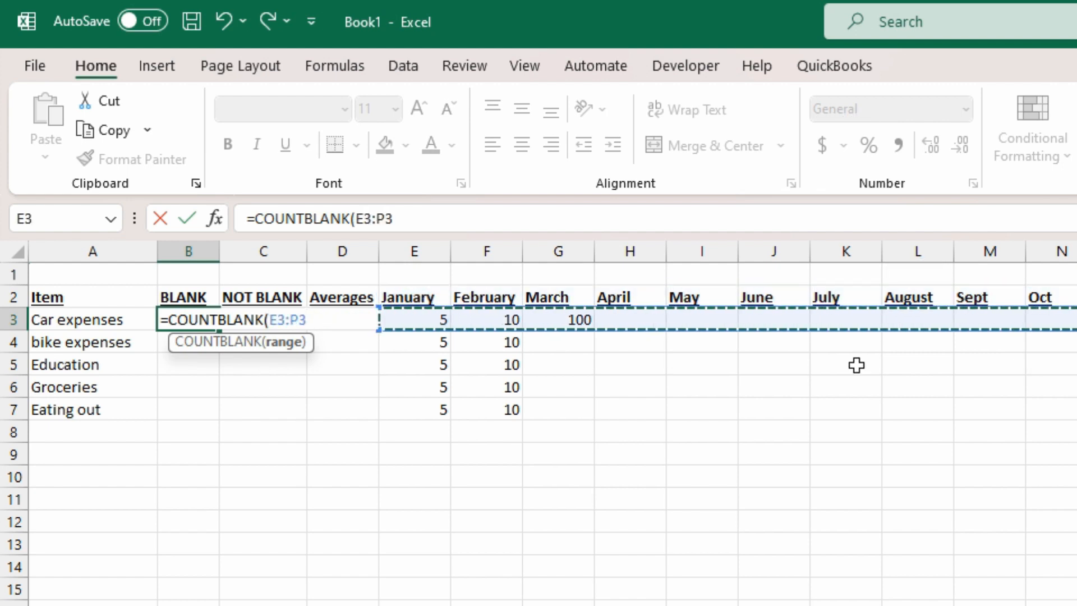
type(")")
key("Return")
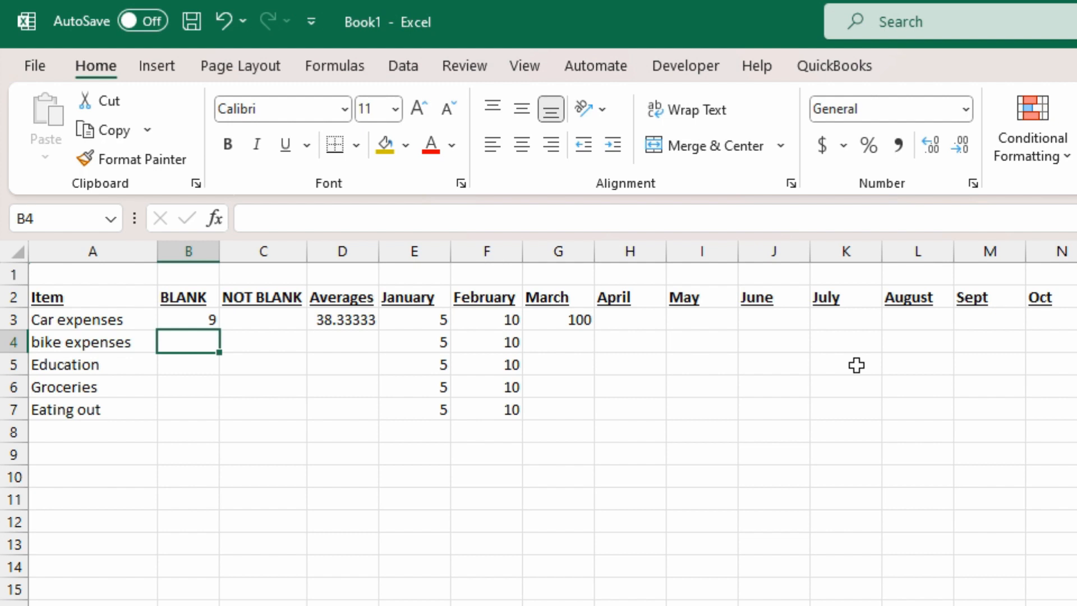
key("Up")
key("Right")
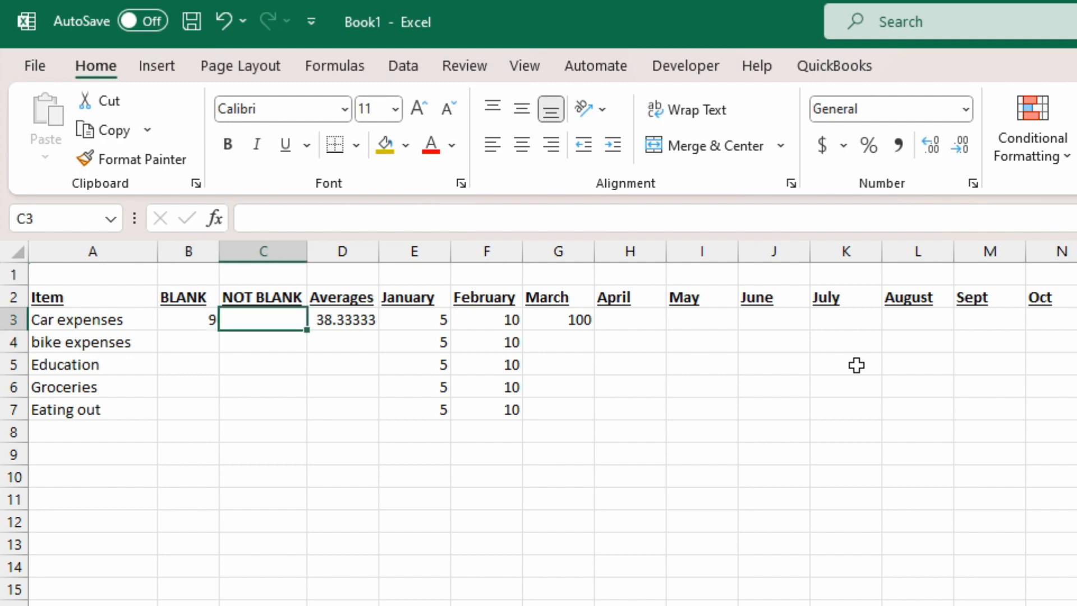
Step: Enter =COUNTA(E3:P3) in C3 so Car expenses' NOT BLANK shows 3
type("=")
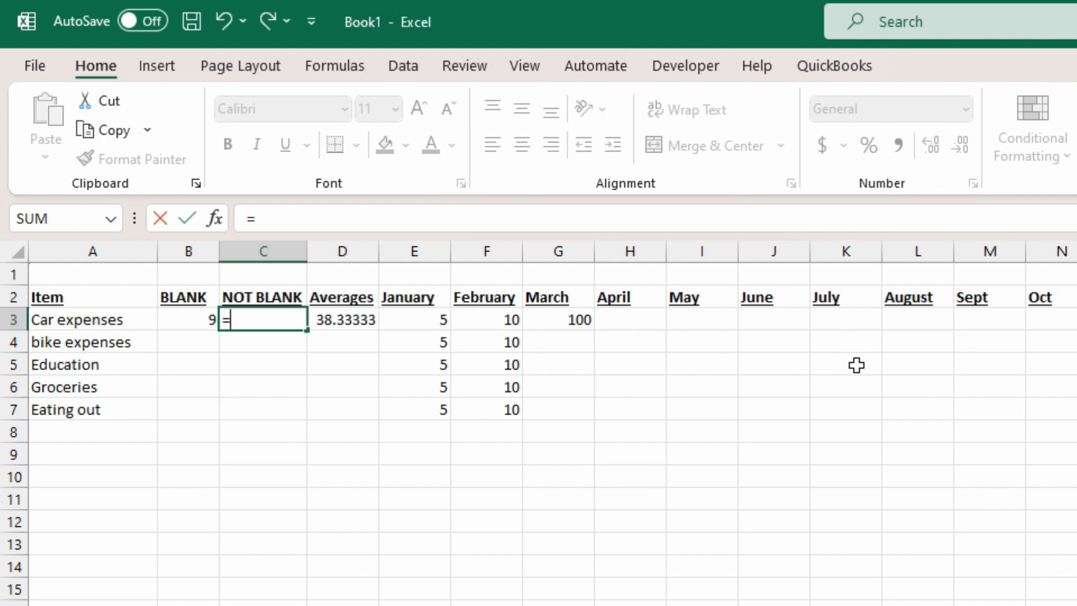
type("counta")
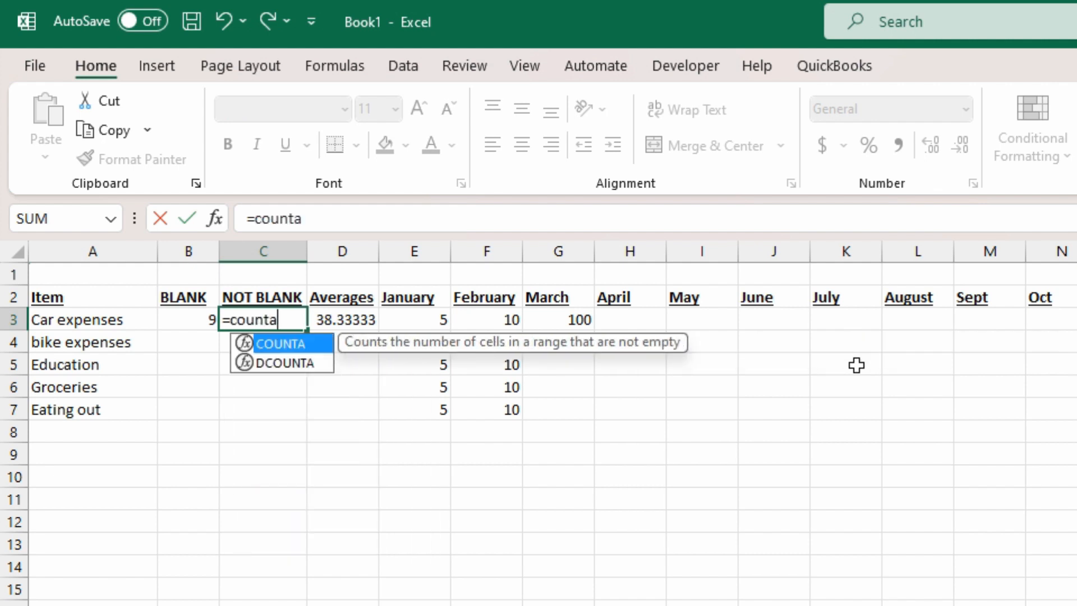
key("Tab")
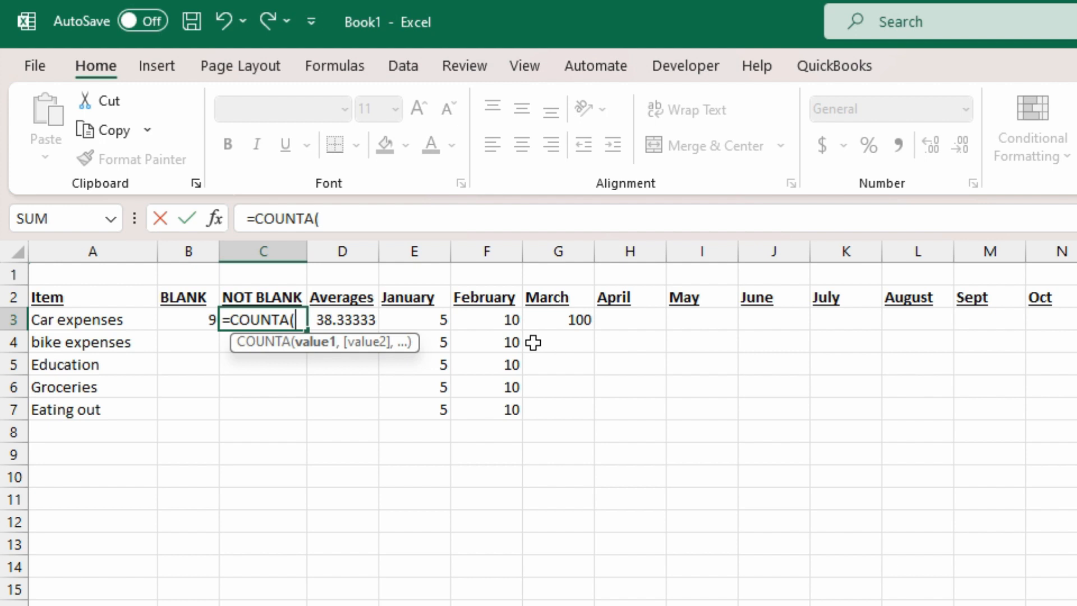
left_click_drag(412, 318, 1076, 321)
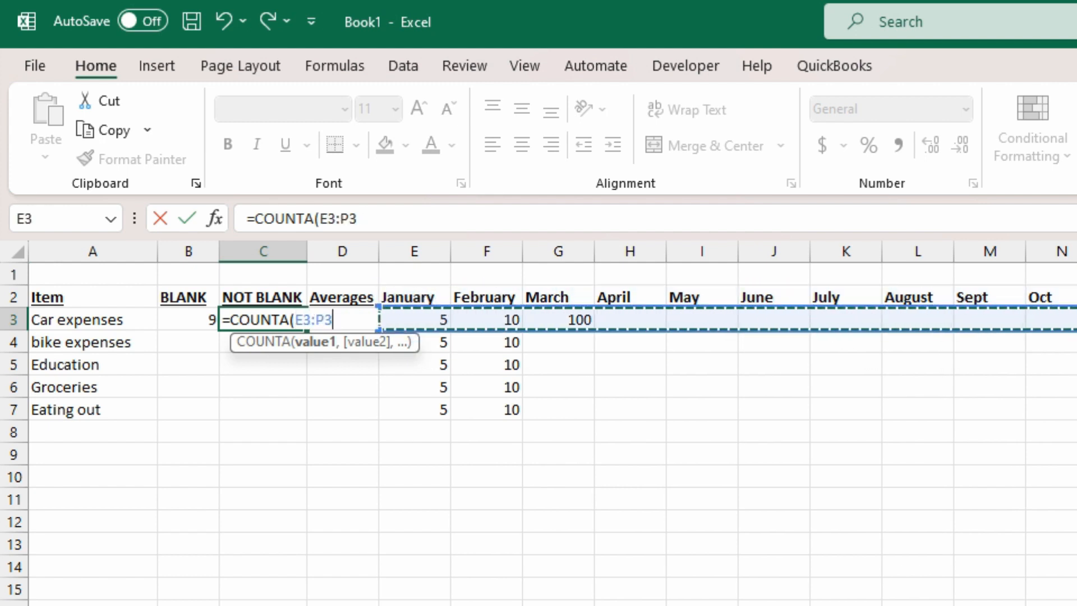
key("Return")
key("Up")
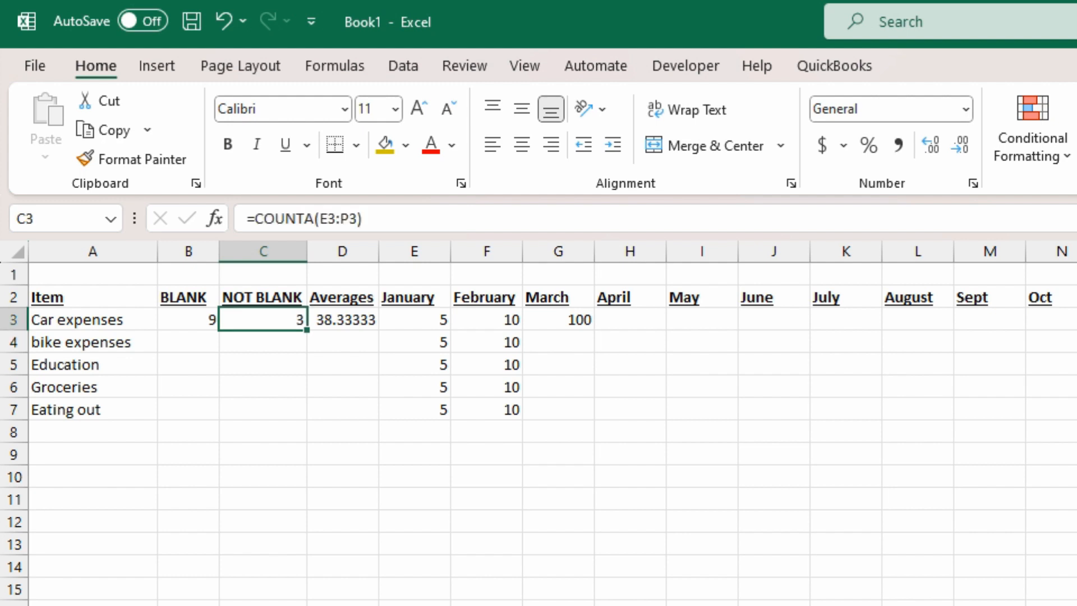
Step: Enter 50 for April in Car expenses, updating BLANK to 8, NOT BLANK to 4, average to 41.25
key("Left")
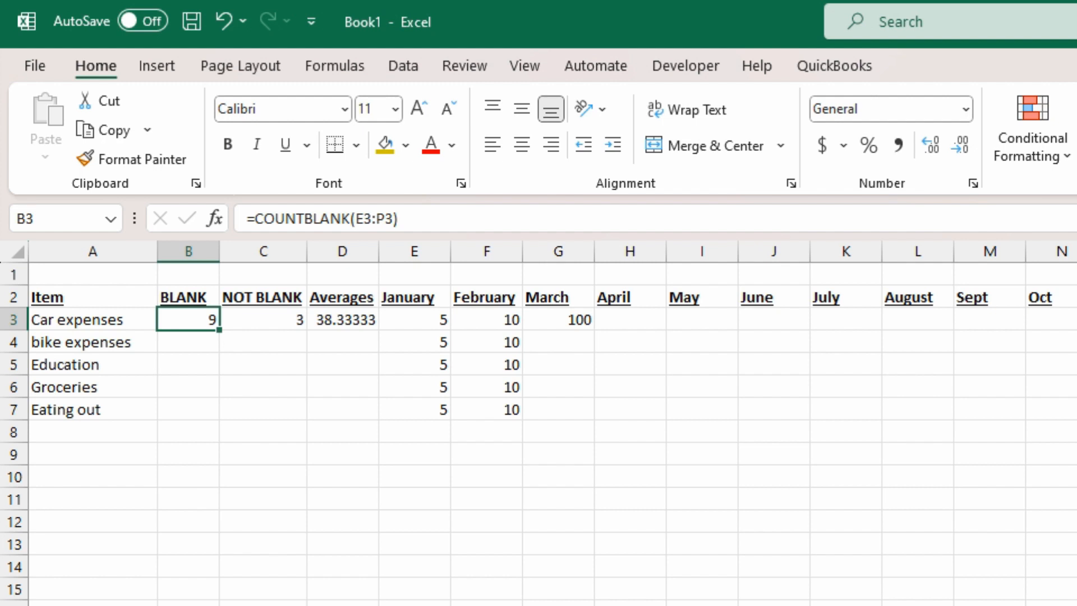
key("Right")
key("Right")
key("Right")
key("Right")
key("Right")
key("Right")
key("Right")
key("Left")
type("50")
key("Return")
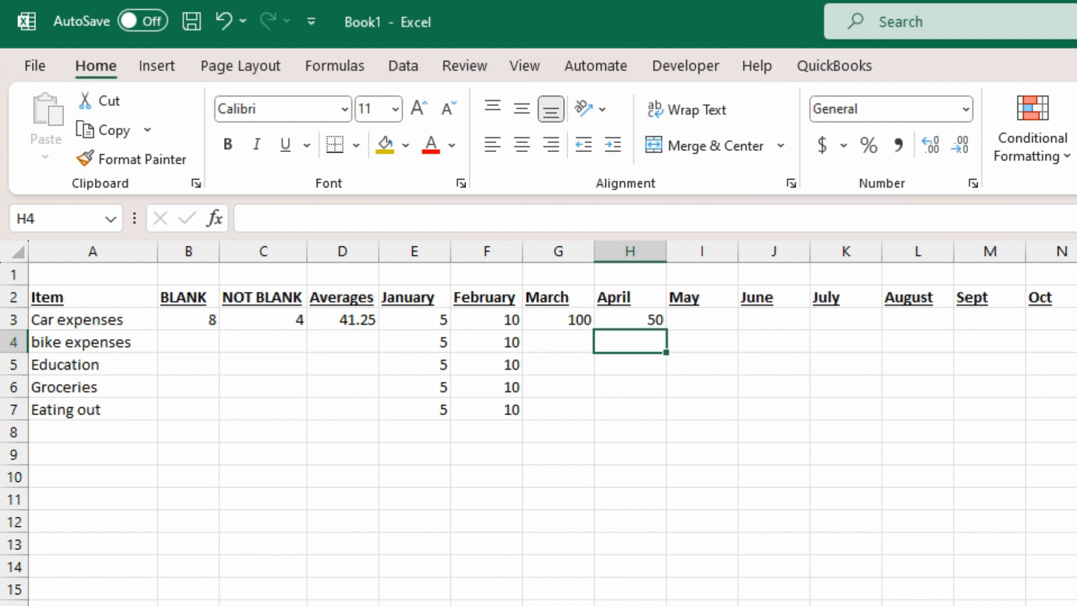
key("Up")
key("Left")
key("Left")
key("Left")
key("Left")
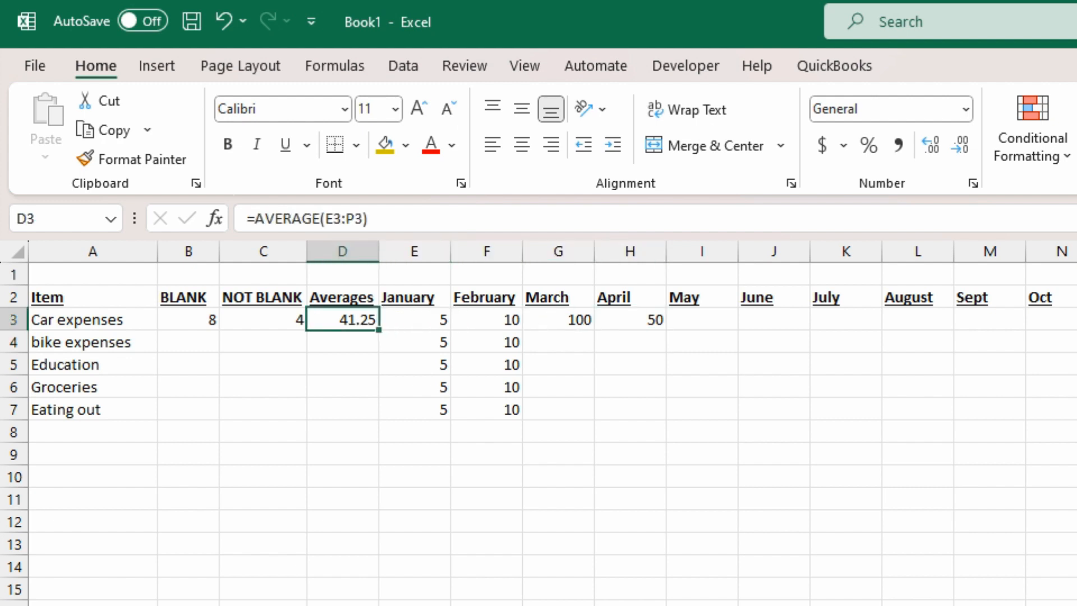
key("Down")
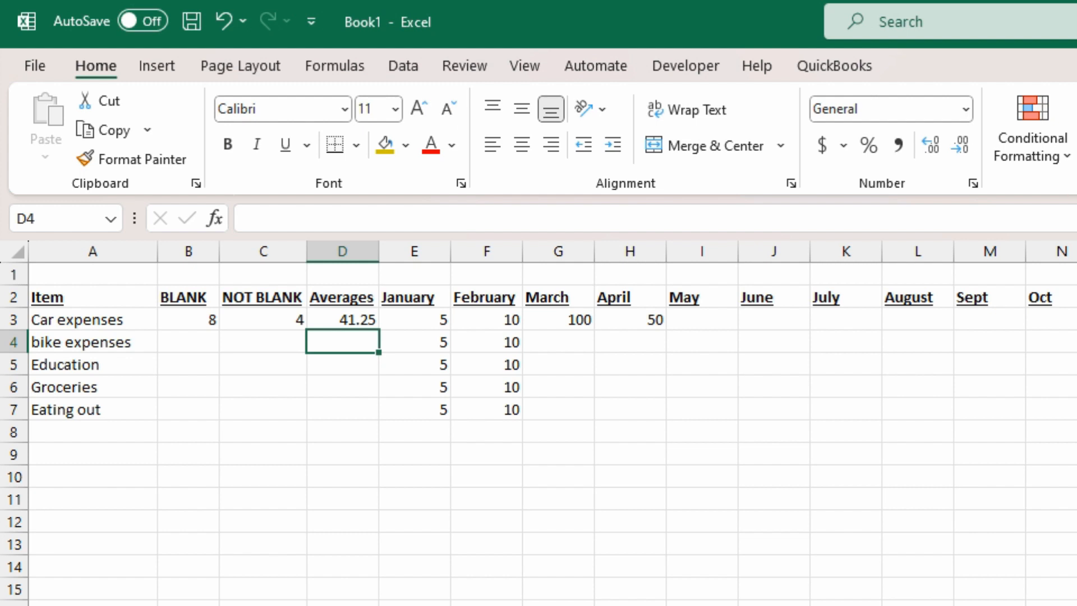
Step: Put =SUM(E4:P4) in the bike expenses Averages cell D4
type("=")
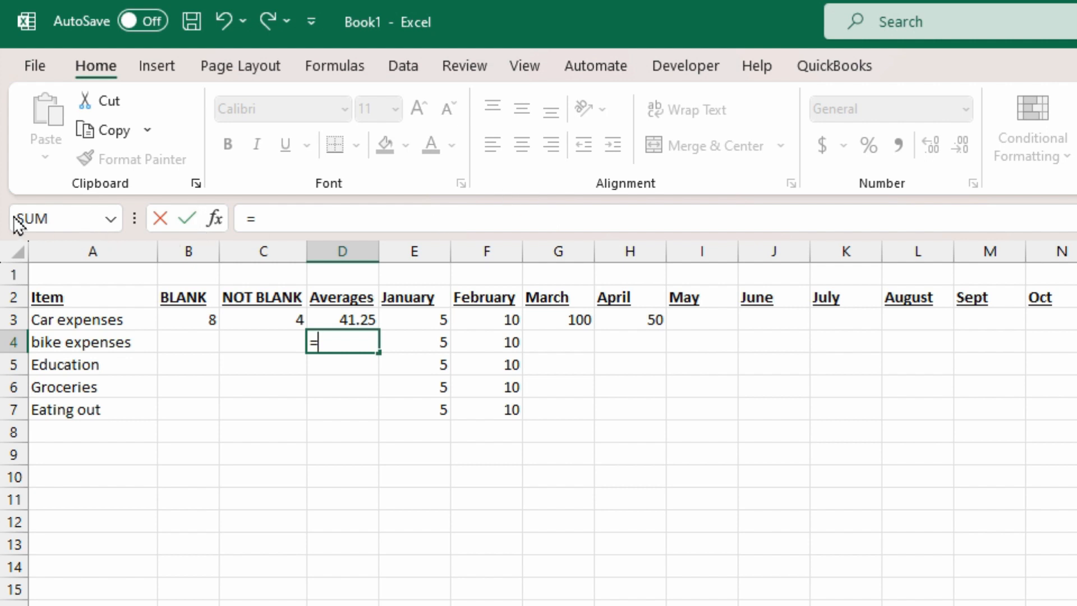
left_click(31, 220)
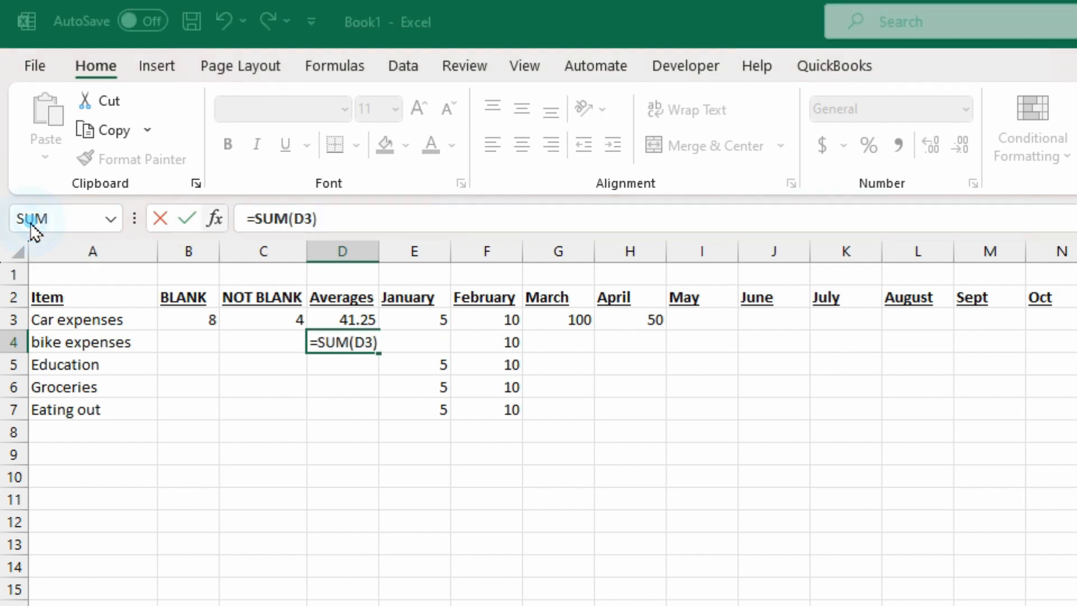
left_click_drag(432, 341, 1076, 342)
key("Return")
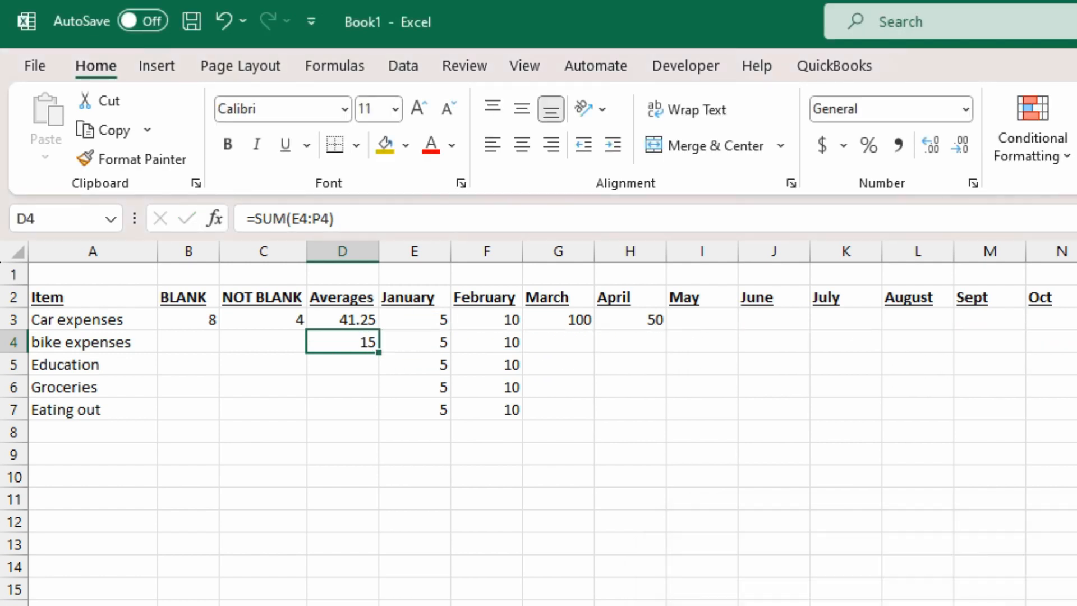
Step: Enter 100 for March and fill April's 50 down into the bike expenses row
left_click(560, 341)
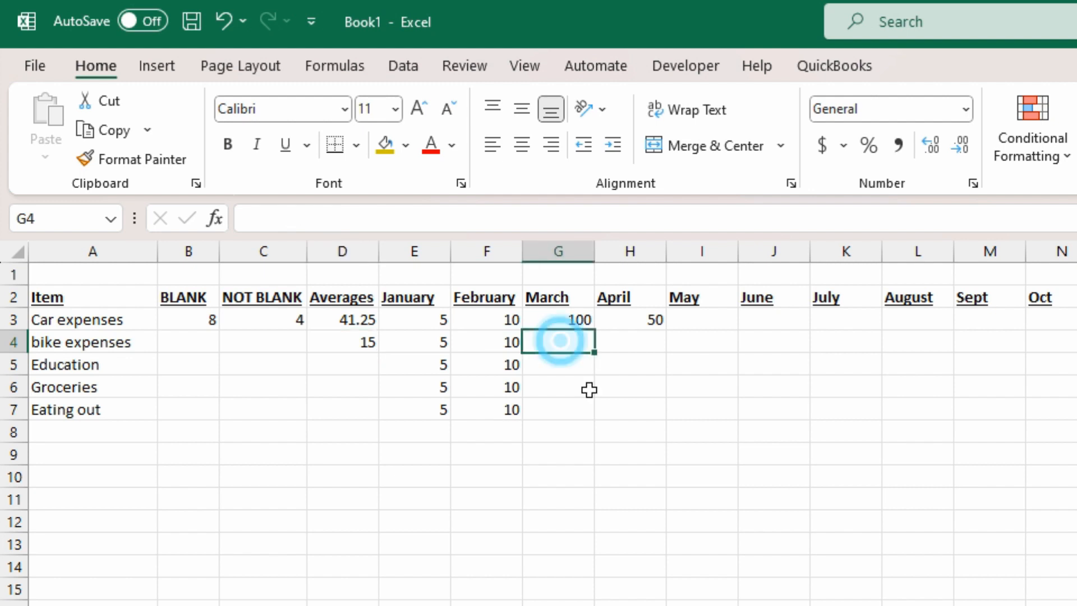
type("100")
key("Return")
key("Up")
key("Right")
key("ctrl+d")
key("Return")
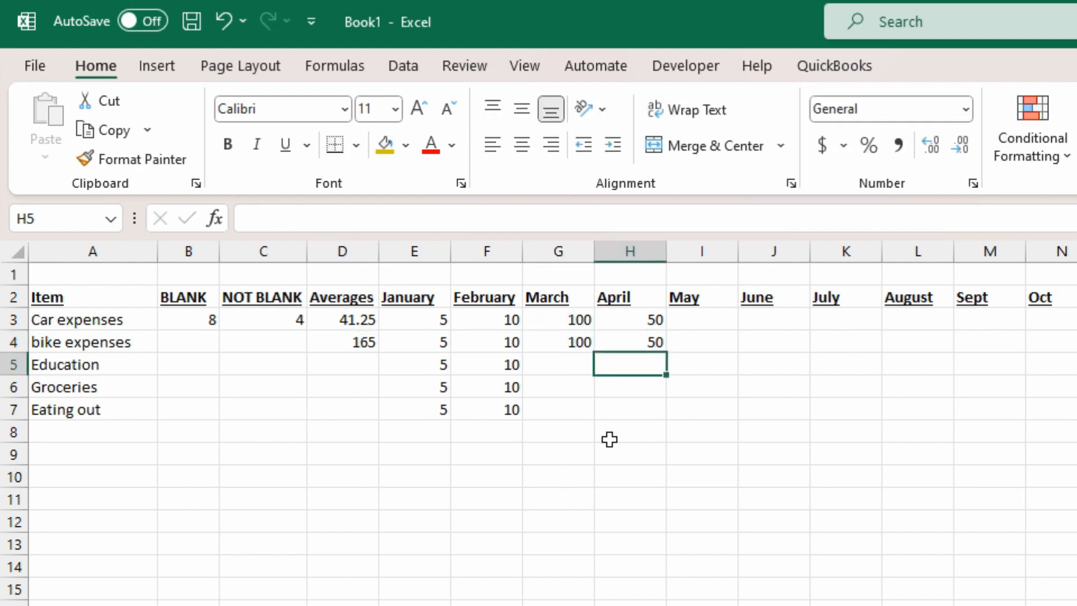
key("Up")
key("Left")
key("Left")
key("Left")
key("Left")
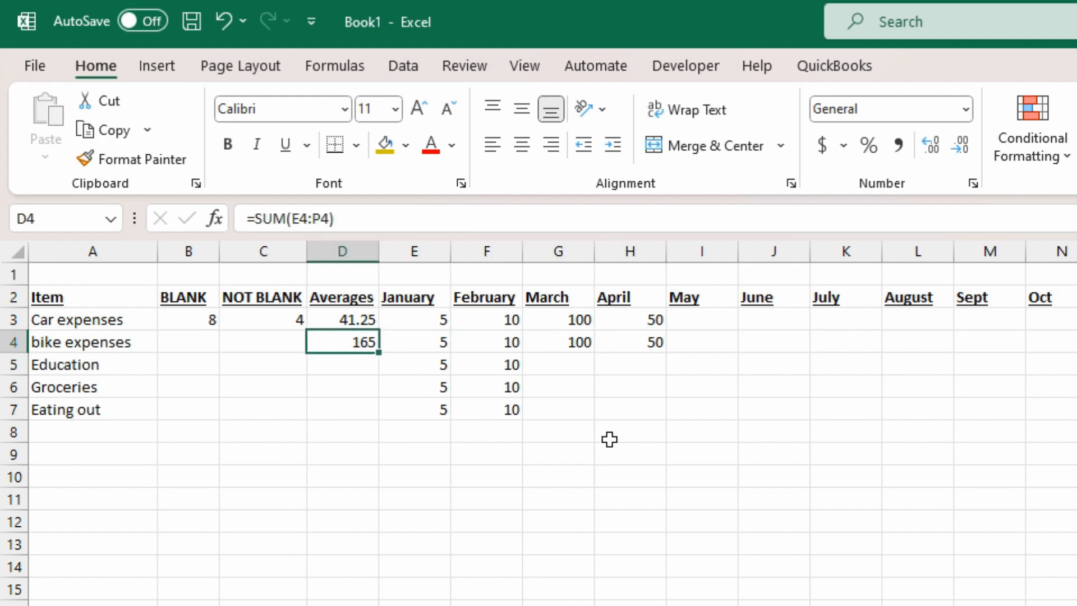
left_click(403, 224)
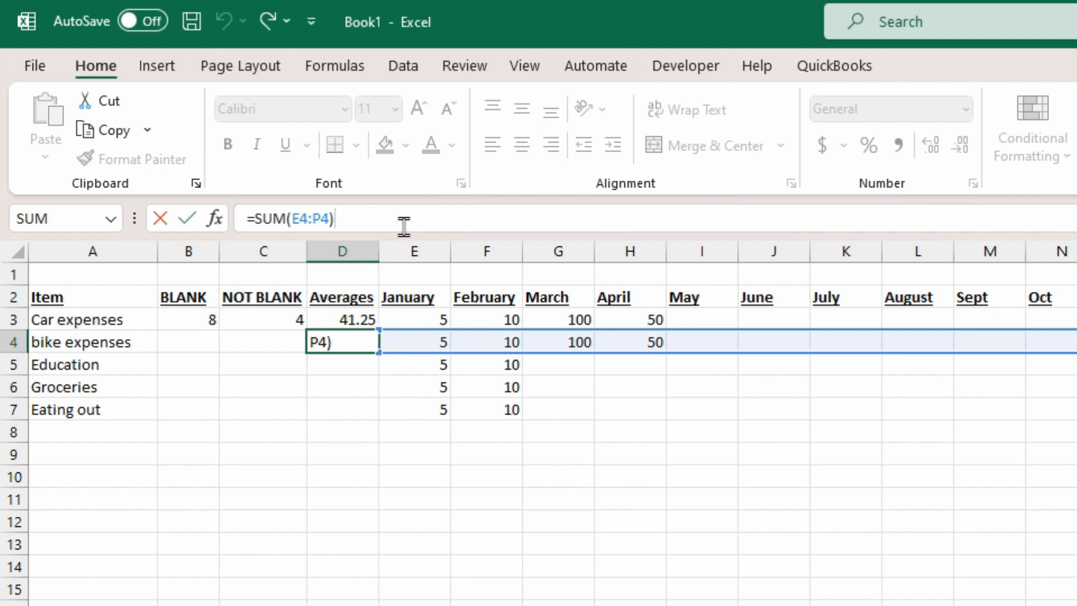
Step: Divide D4's sum by 4 so it reads =SUM(E4:P4)/4
type("/4")
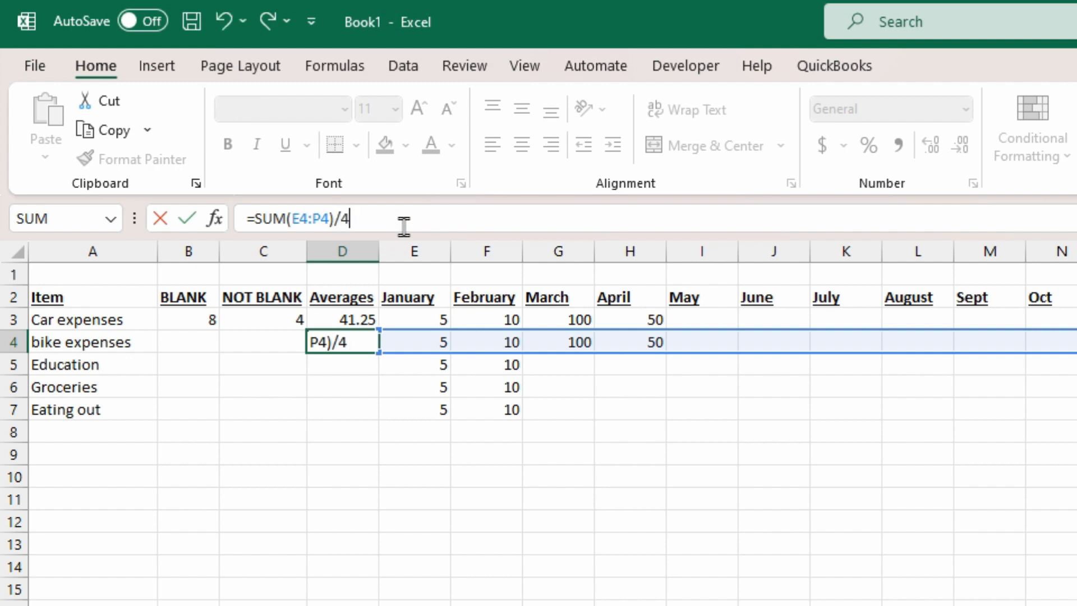
key("Return")
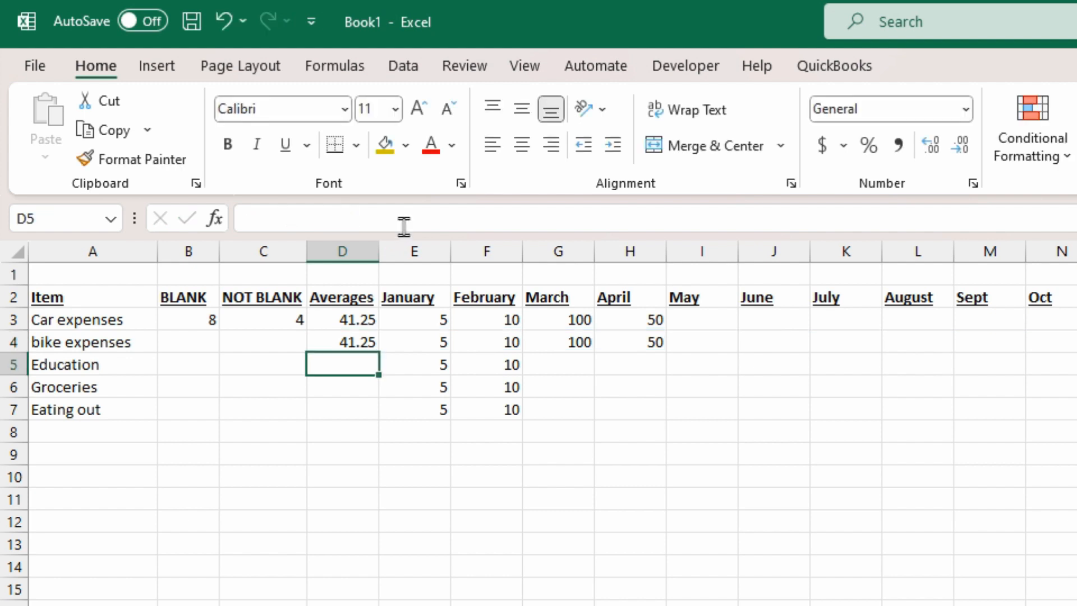
key("Up")
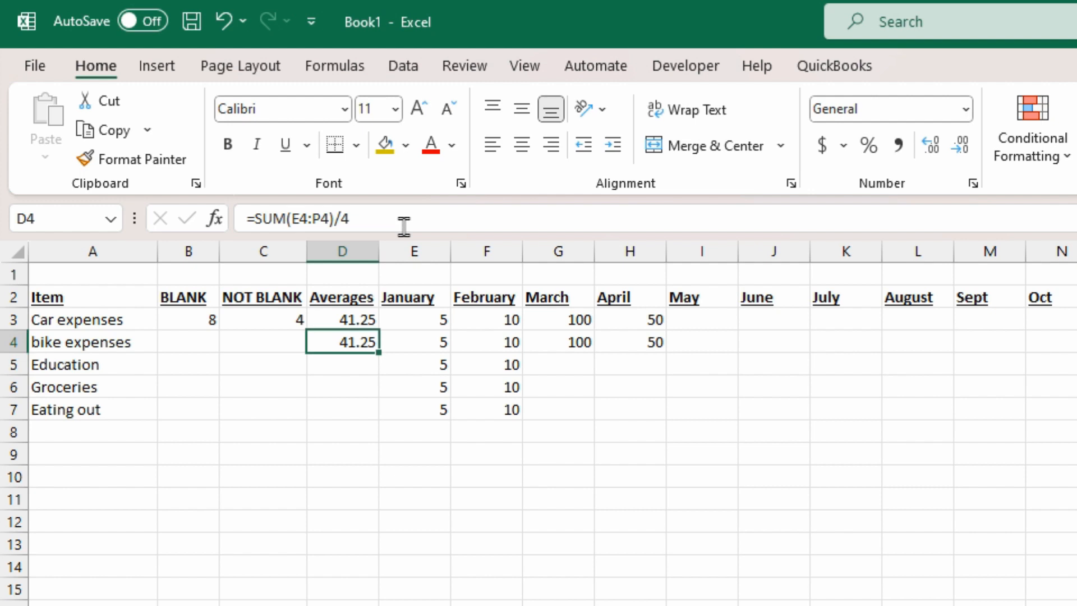
Step: Enter 5 for May in both the Car and bike expenses rows
key("Right")
key("Right")
key("Right")
key("Right")
key("Right")
key("Up")
key("F2")
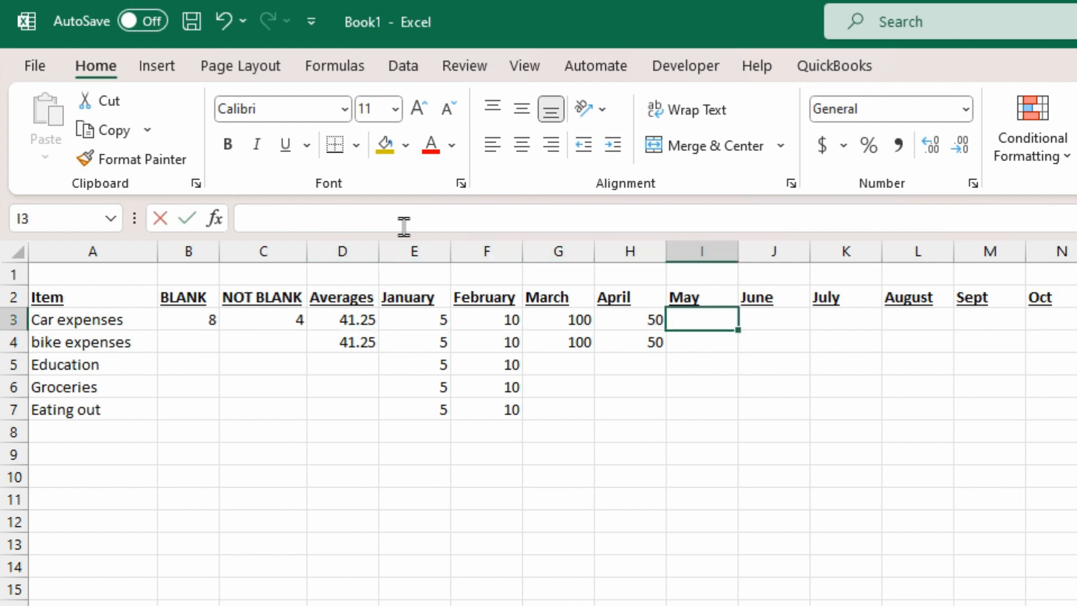
type("5")
key("Return")
type("5")
key("Return")
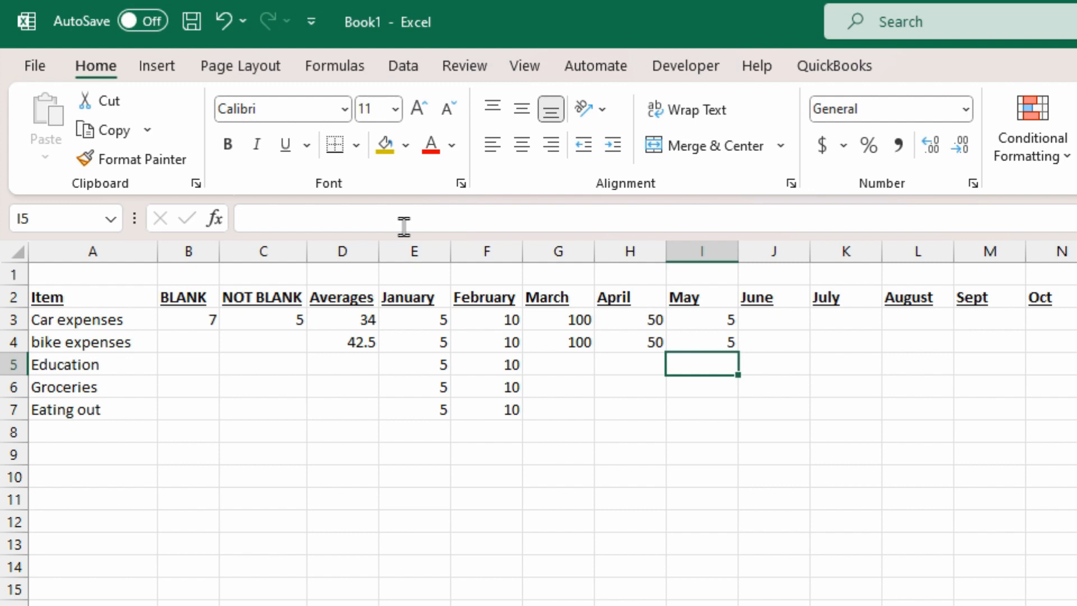
key("Left")
key("Left")
key("Left")
key("Left")
key("Left")
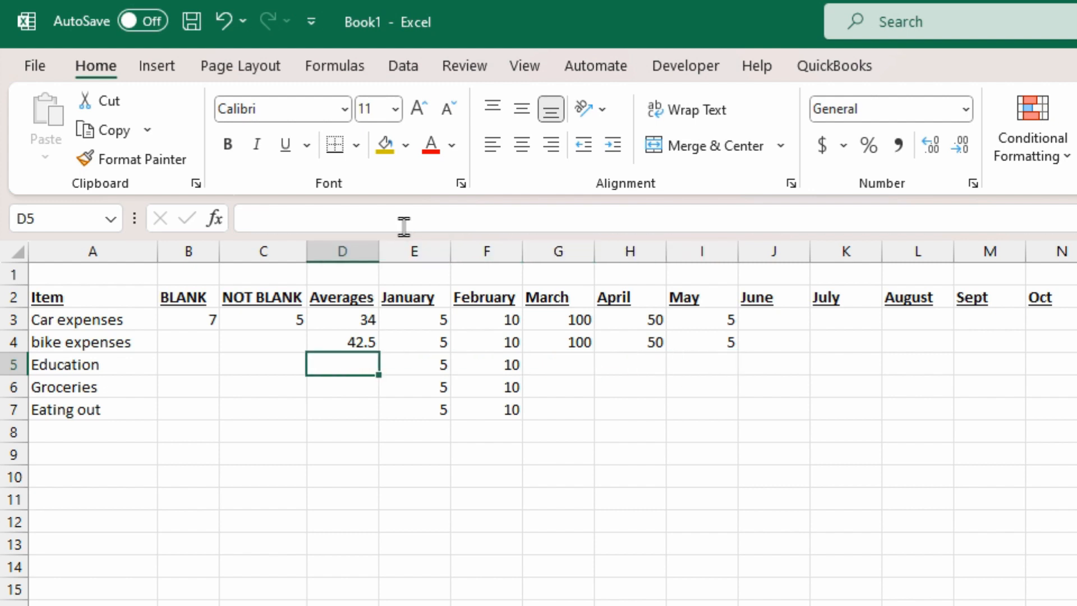
key("Up")
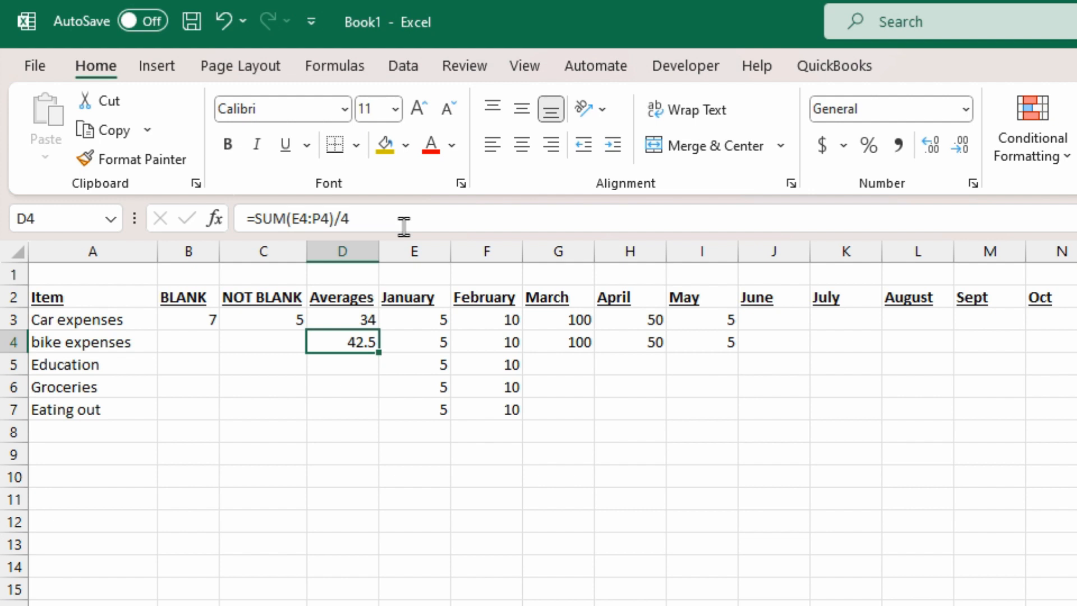
Step: Change D4's divisor from 4 to 5 so bike's average shows 34
left_click(404, 224)
key("BackSpace")
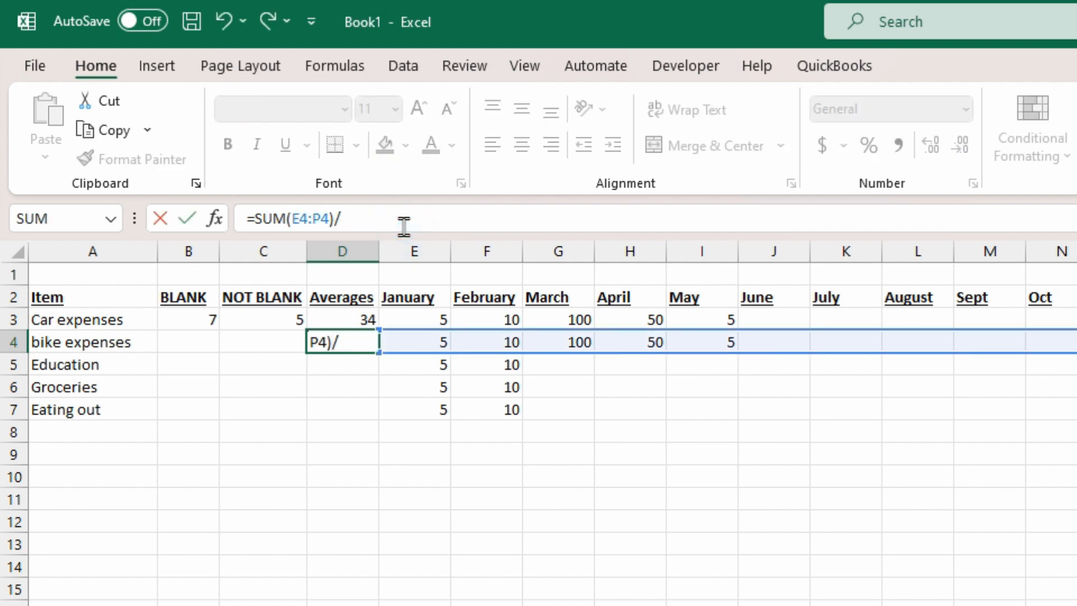
type("5")
key("Return")
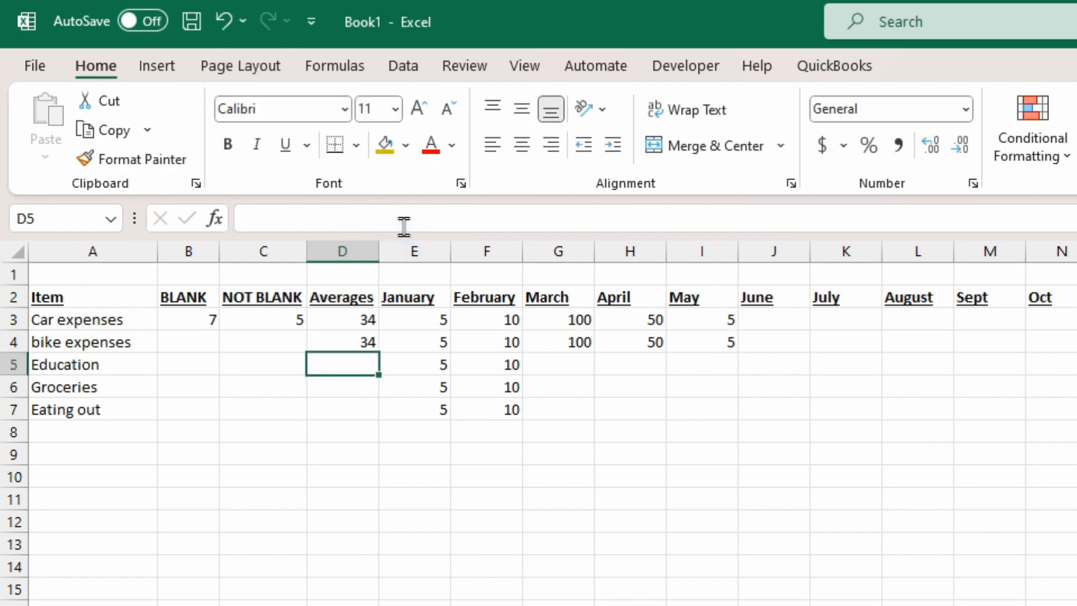
key("Up")
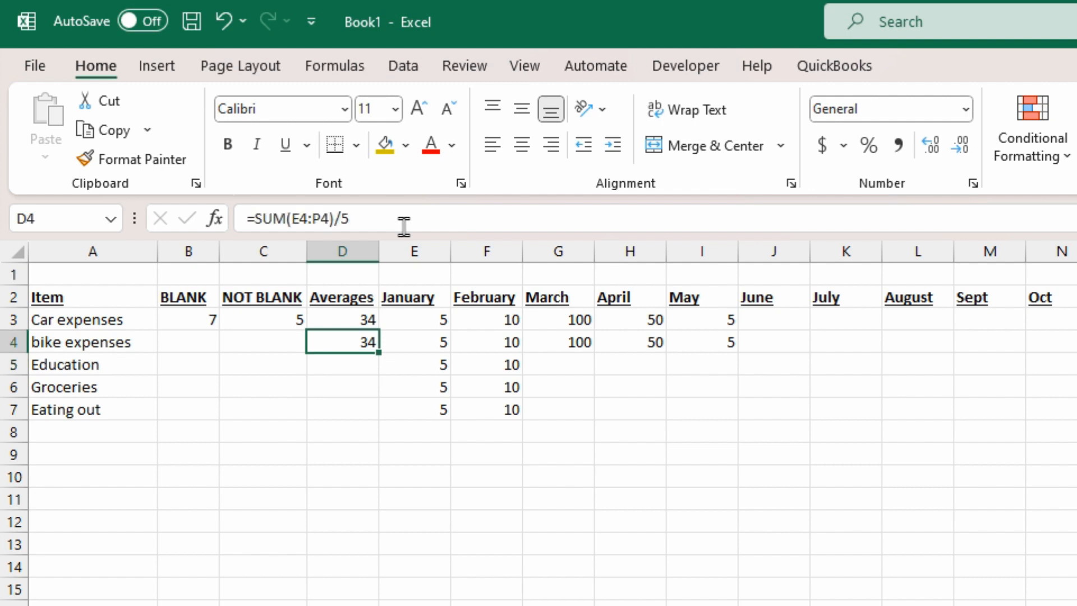
Step: Compare with D3's AVERAGE formula, then delete the hard-coded 5 from D4's formula
left_click(328, 316)
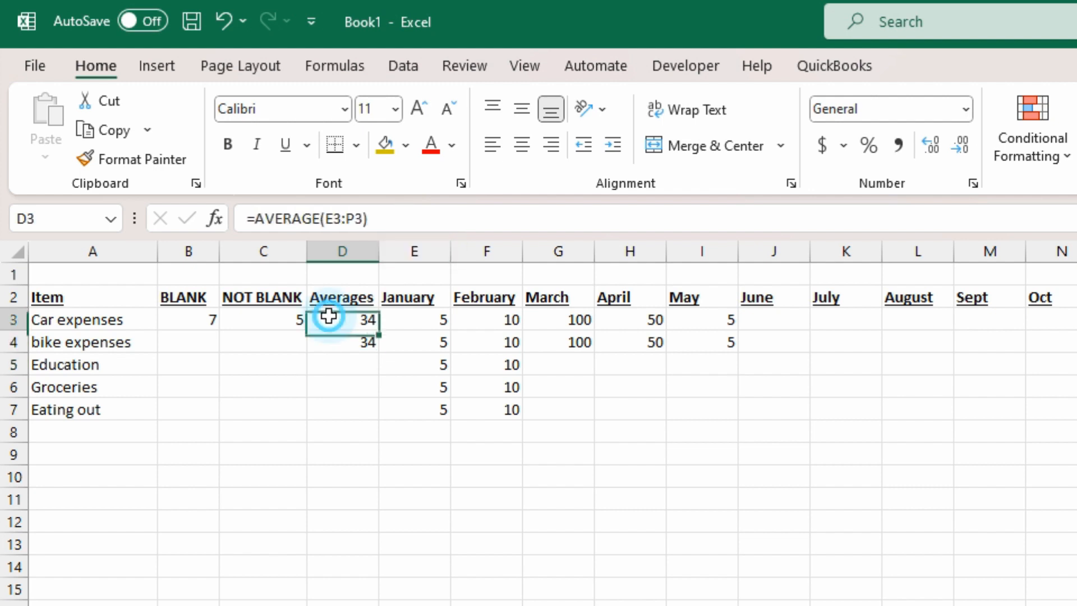
left_click(325, 341)
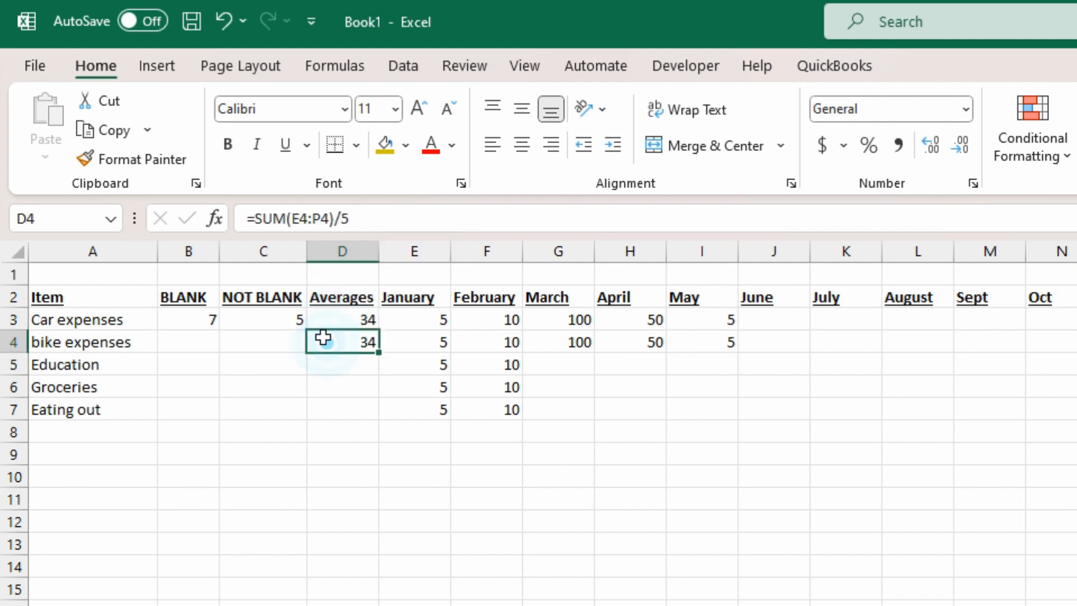
left_click(398, 218)
key("BackSpace")
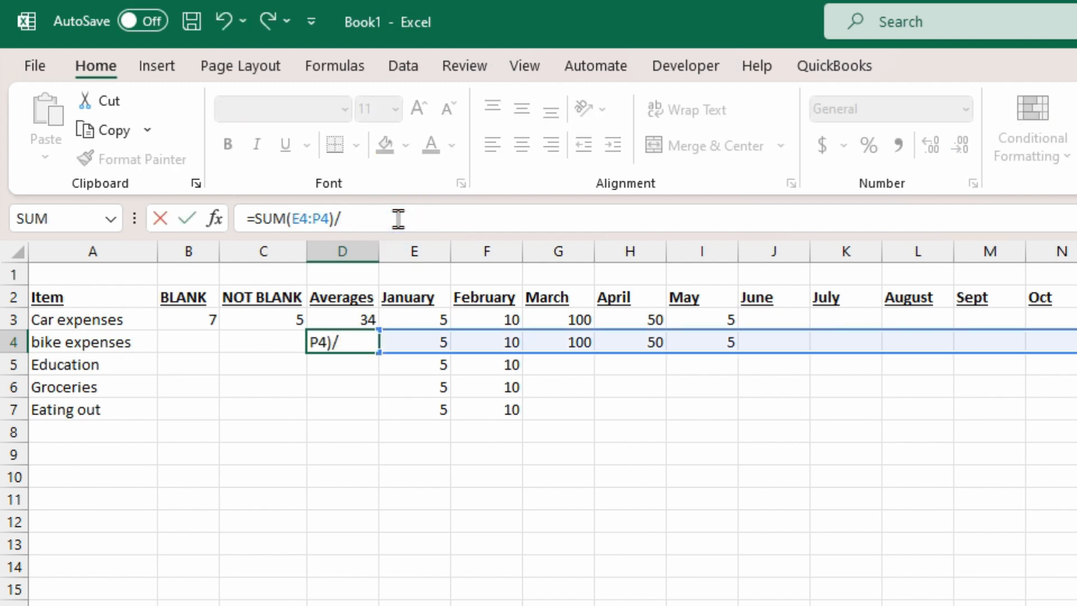
Step: Complete D4 as =SUM(E4:P4)/(COUNTA(E4:P4)), accepting Excel's suggested correction, showing 34
type("(counta")
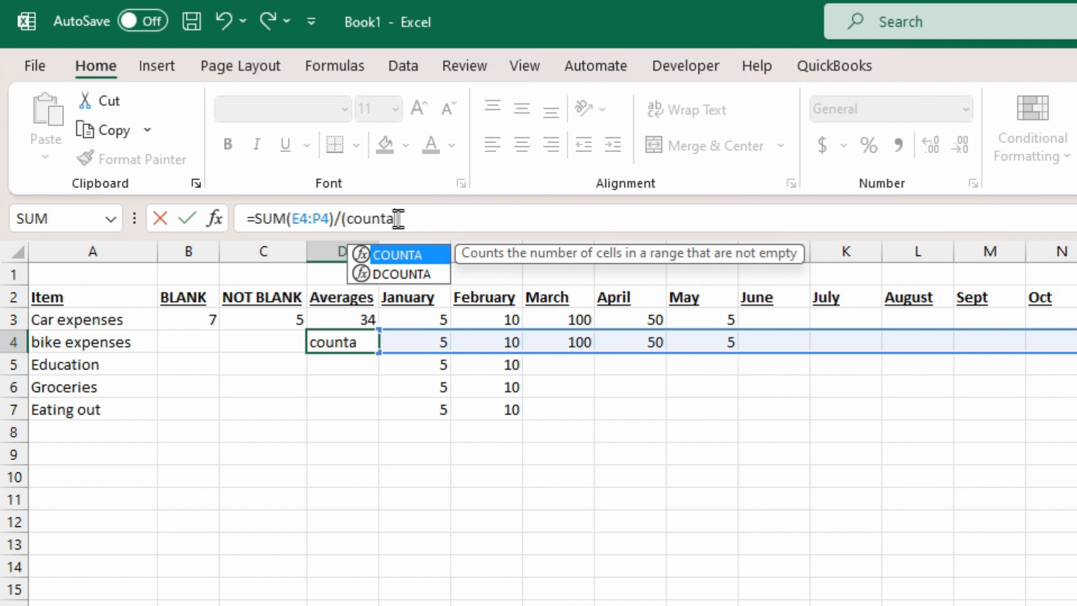
key("Tab")
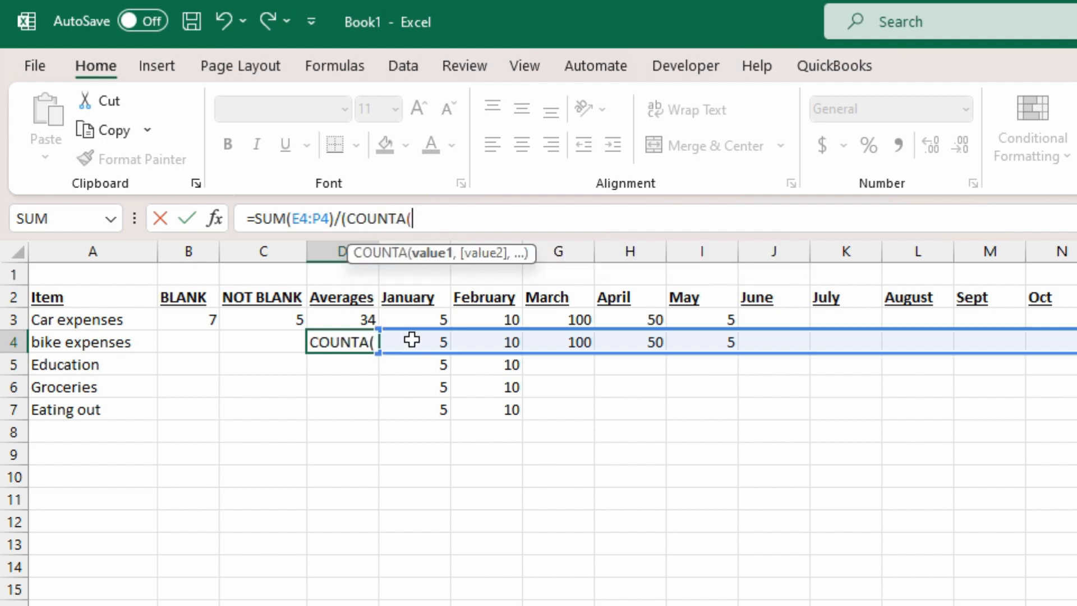
left_click(415, 341)
left_click_drag(556, 333, 1076, 338)
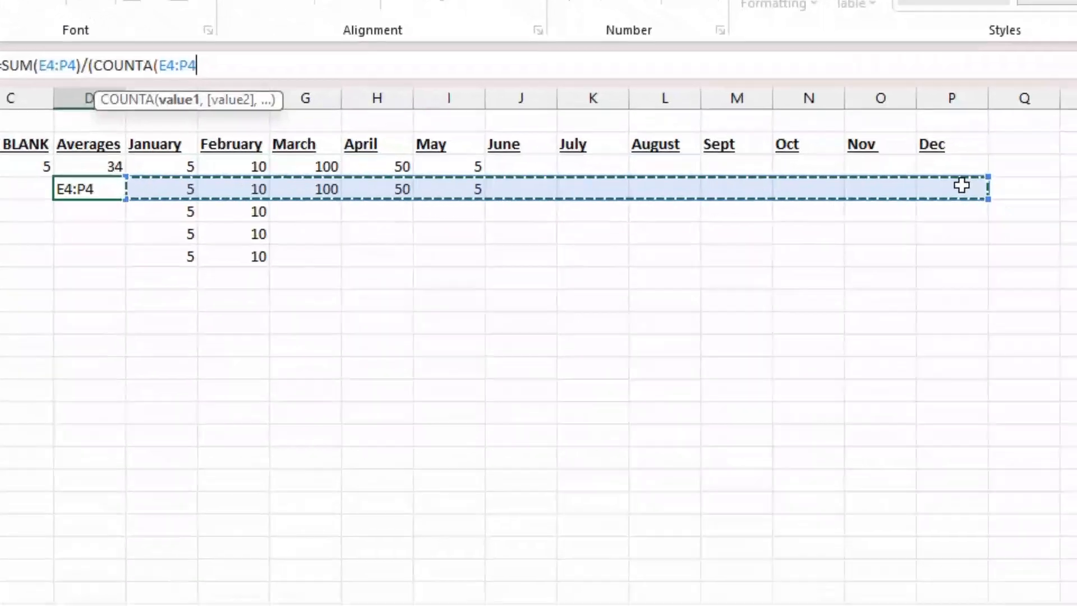
left_click_drag(961, 186, 961, 186)
key("Return")
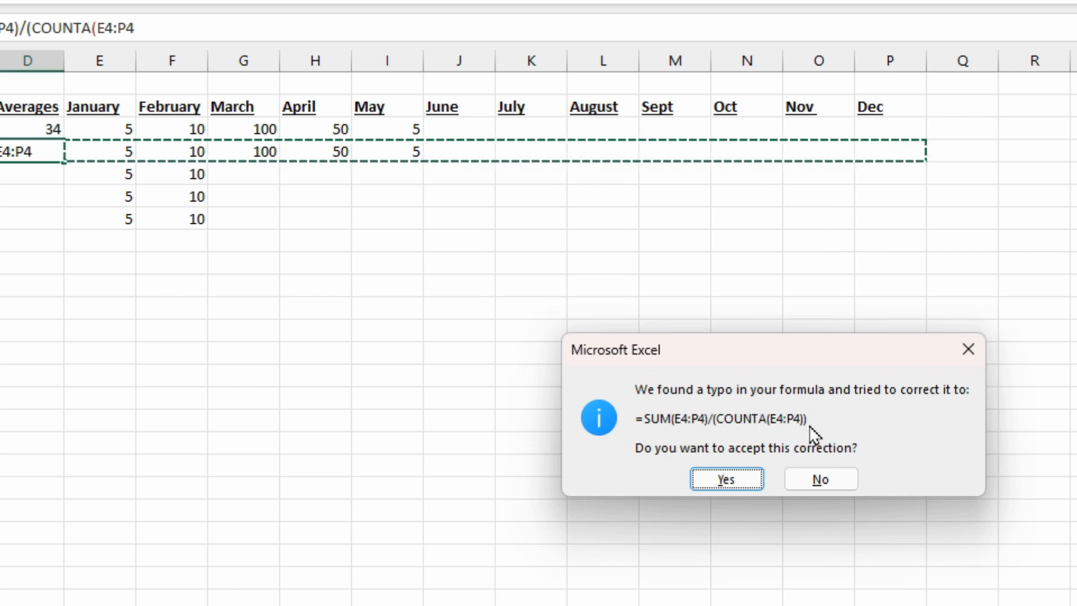
left_click(727, 479)
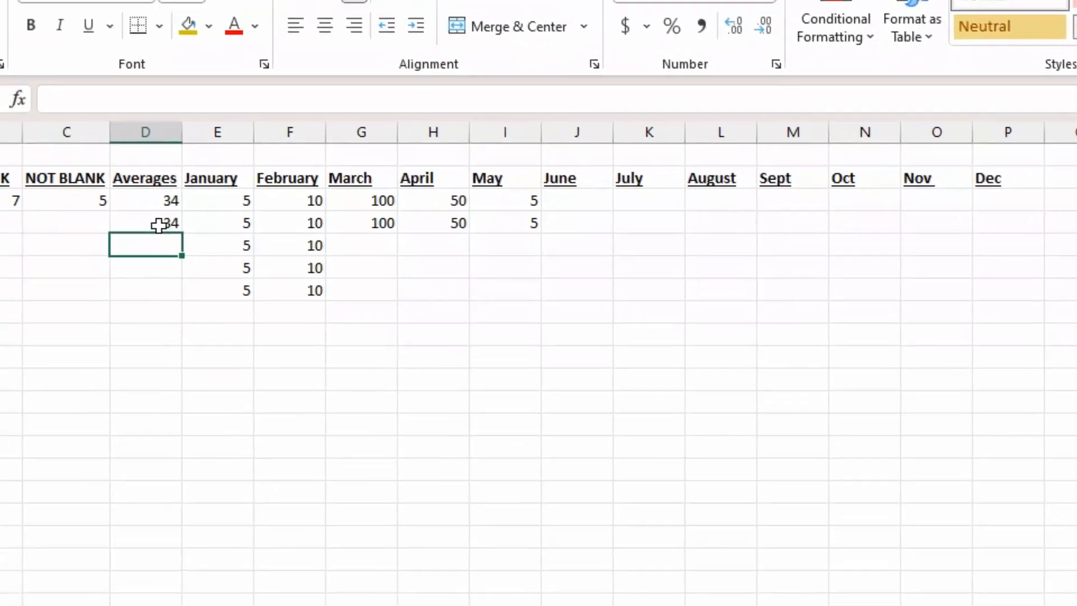
left_click(105, 191)
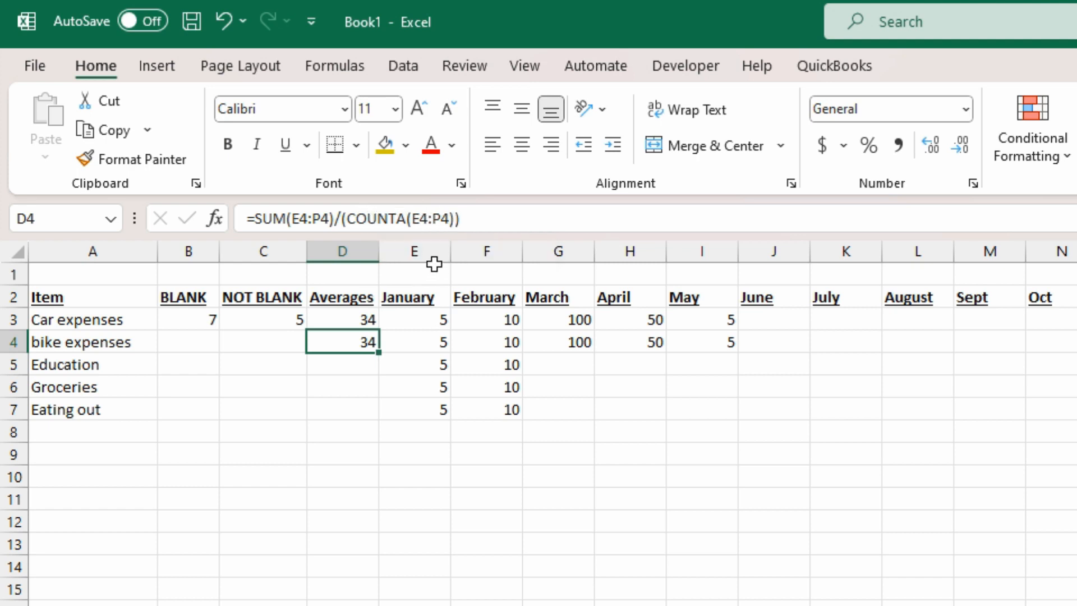
left_click(355, 320)
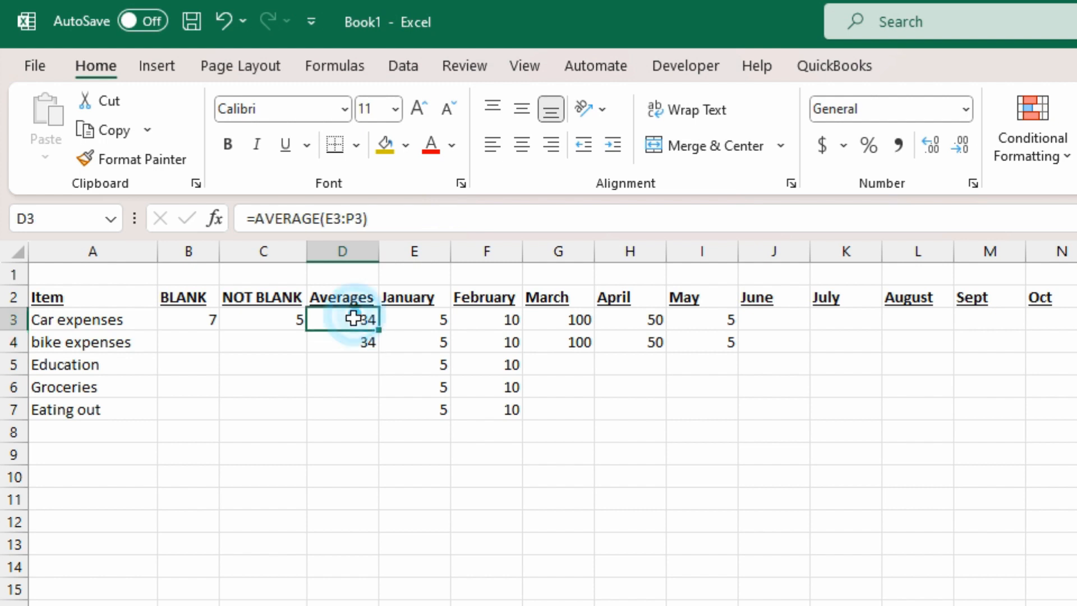
left_click(773, 317)
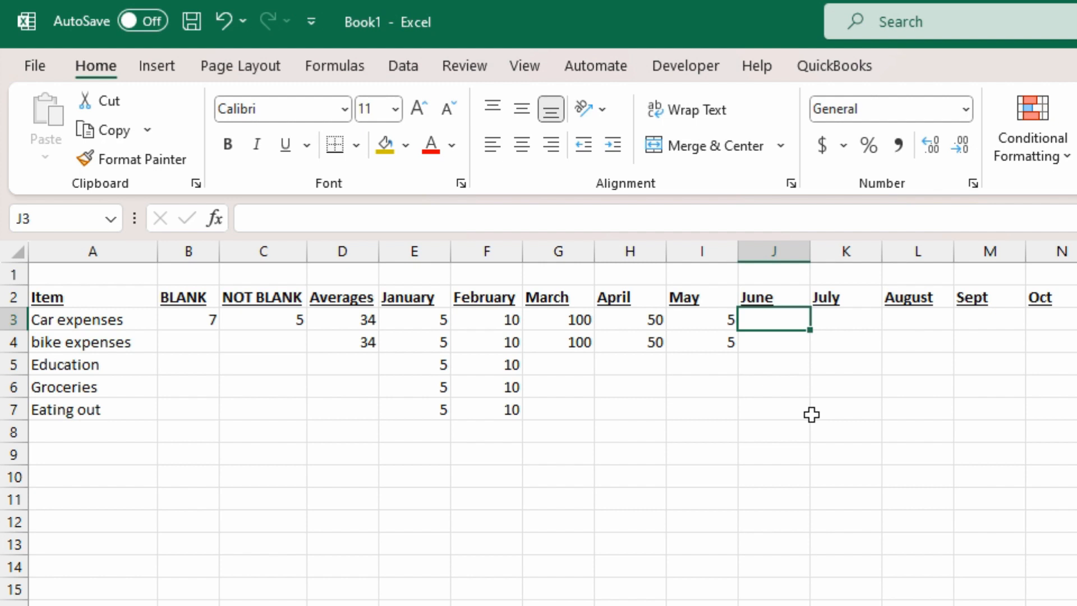
Step: Enter 9 for June in both expense rows and compare the D3 and D4 averages of 29.83333
type("9")
key("Return")
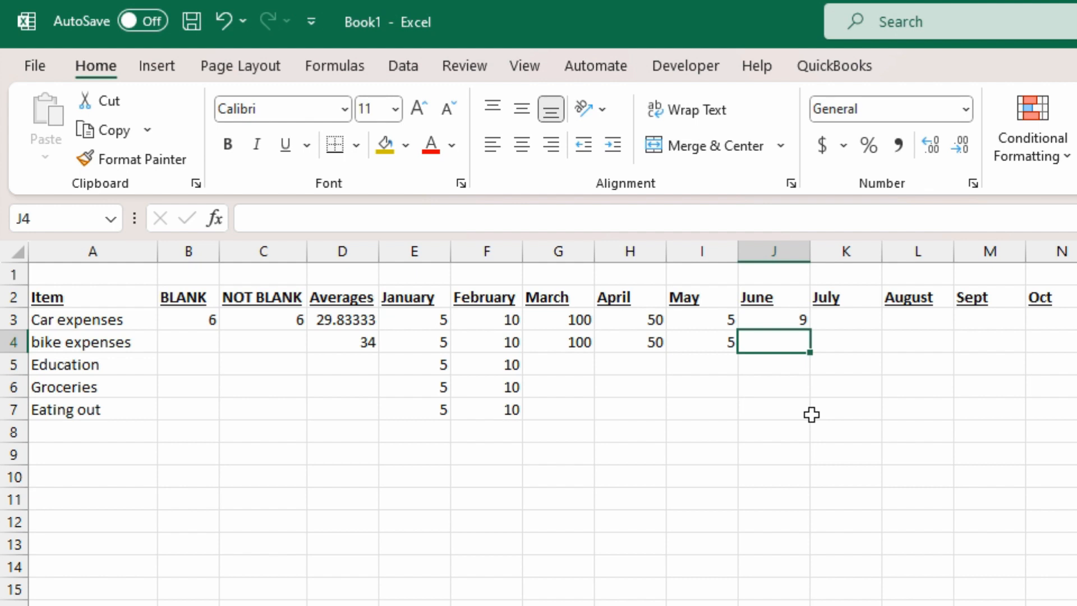
type("9")
key("Return")
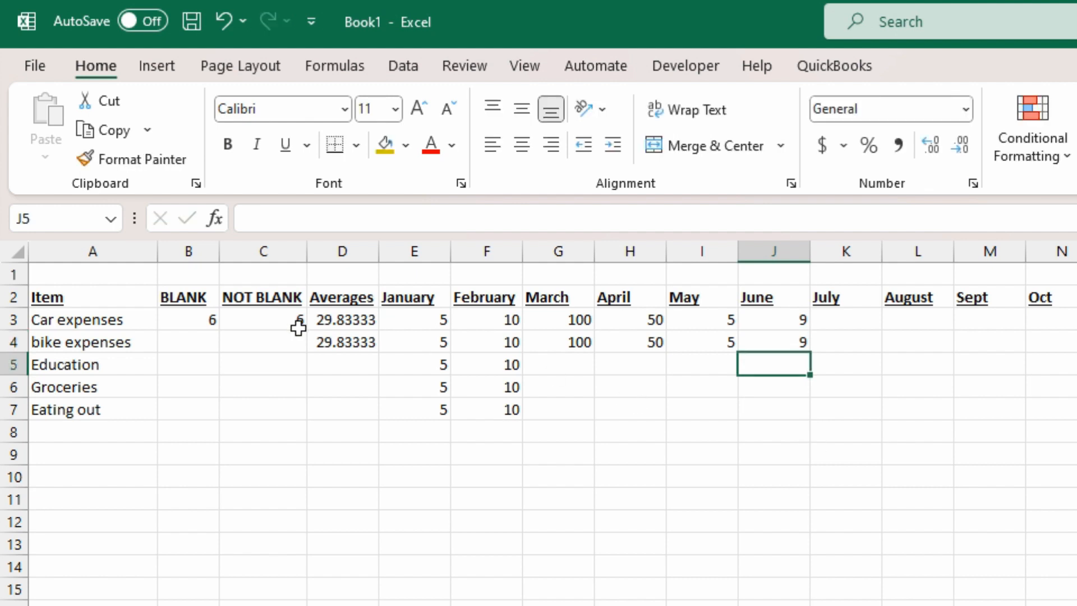
left_click(348, 340)
left_click(353, 321)
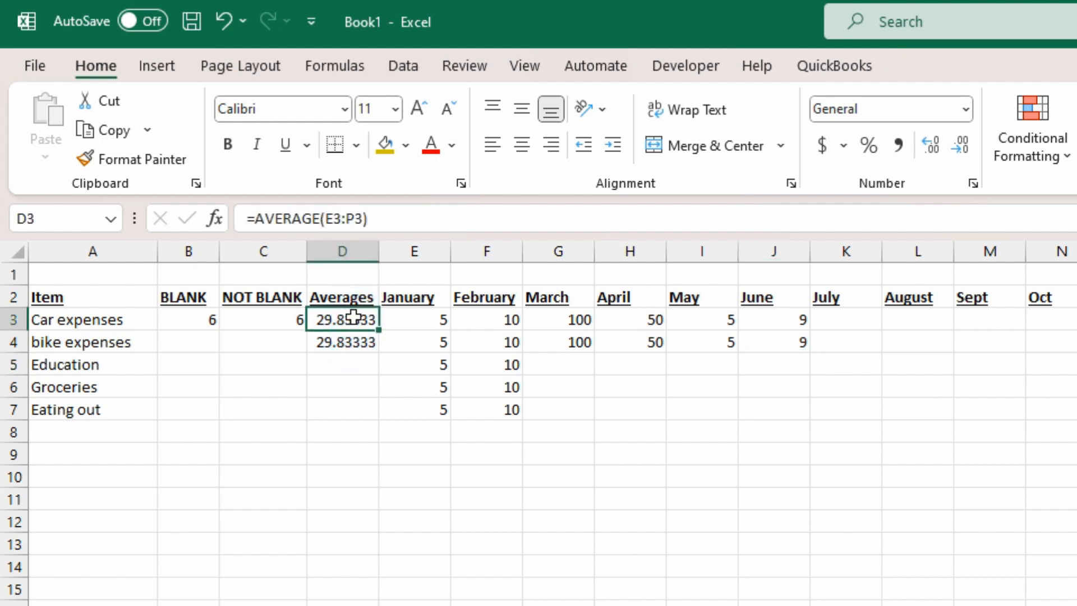
left_click(349, 341)
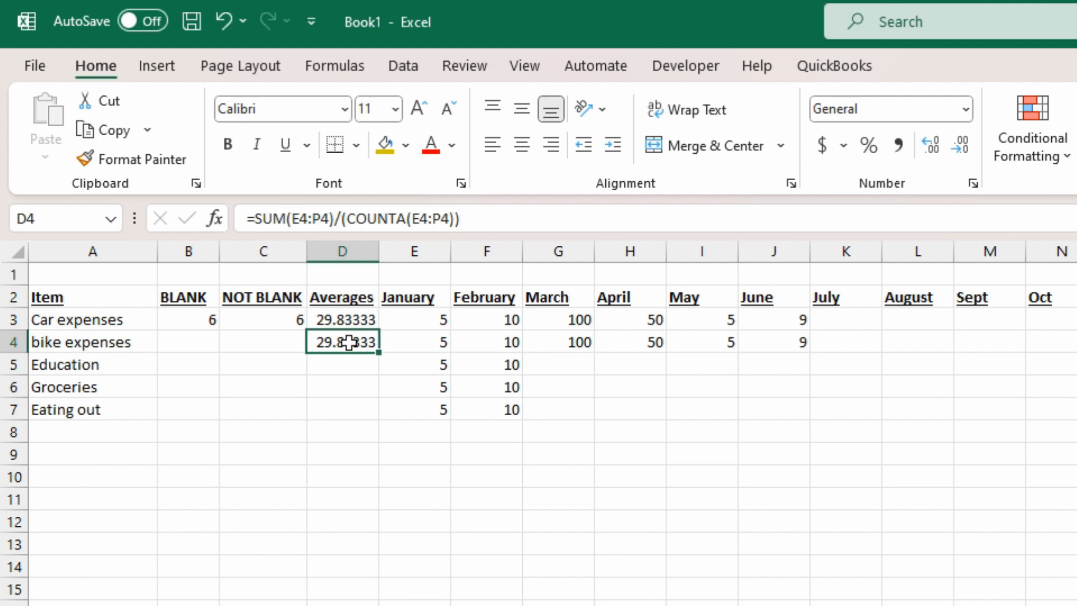